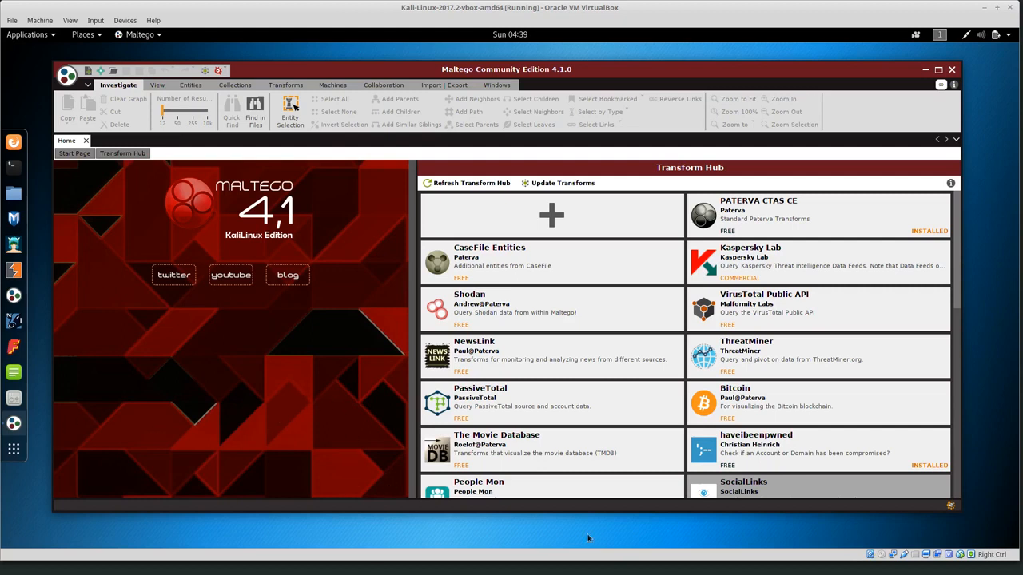
# Review the Transform Hub offerings and browse the palette's entity types from Penetration Testing through Personal, Devices and Infrastructure to Locations
pyautogui.moveTo(576, 256)
pyautogui.moveTo(802, 309)
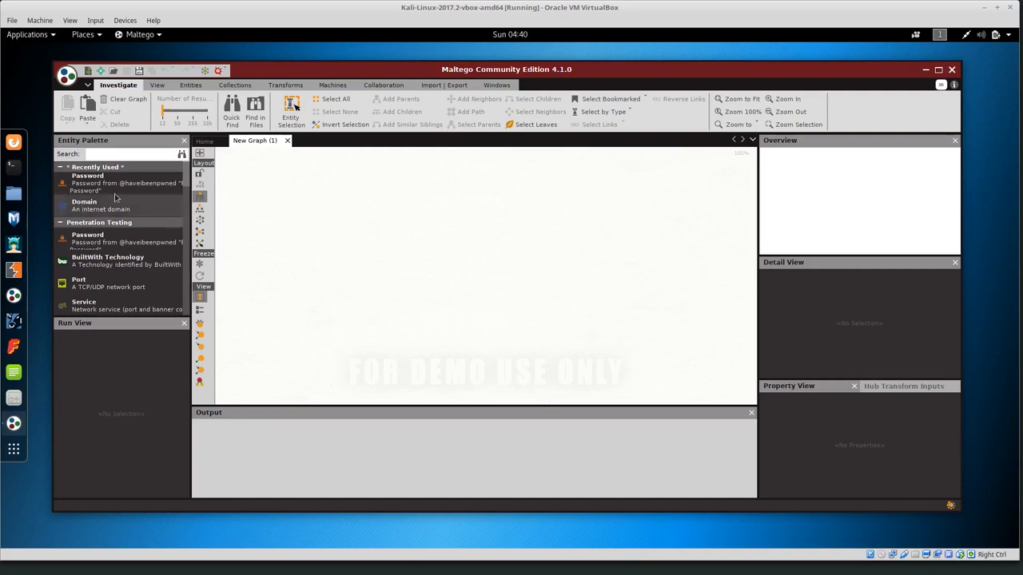
pyautogui.scroll(-5, 146, 238)
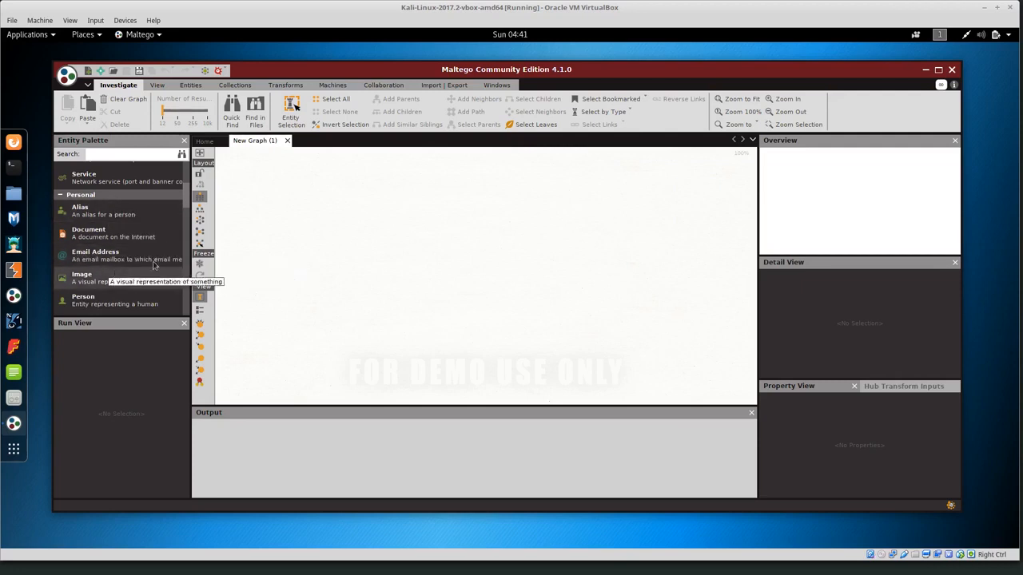
pyautogui.moveTo(86, 256); pyautogui.dragTo(422, 257)
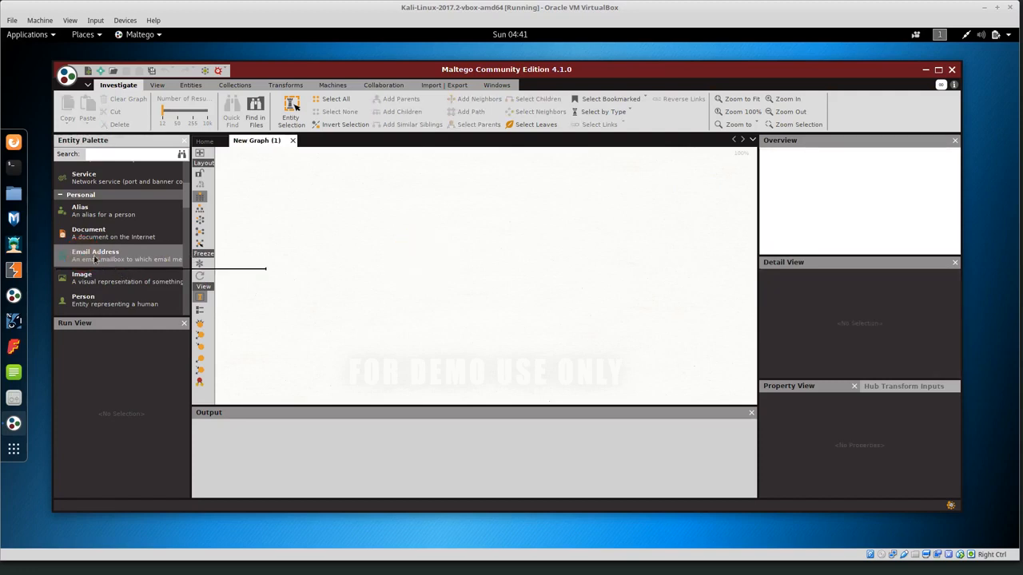
pyautogui.scroll(-3, 114, 252)
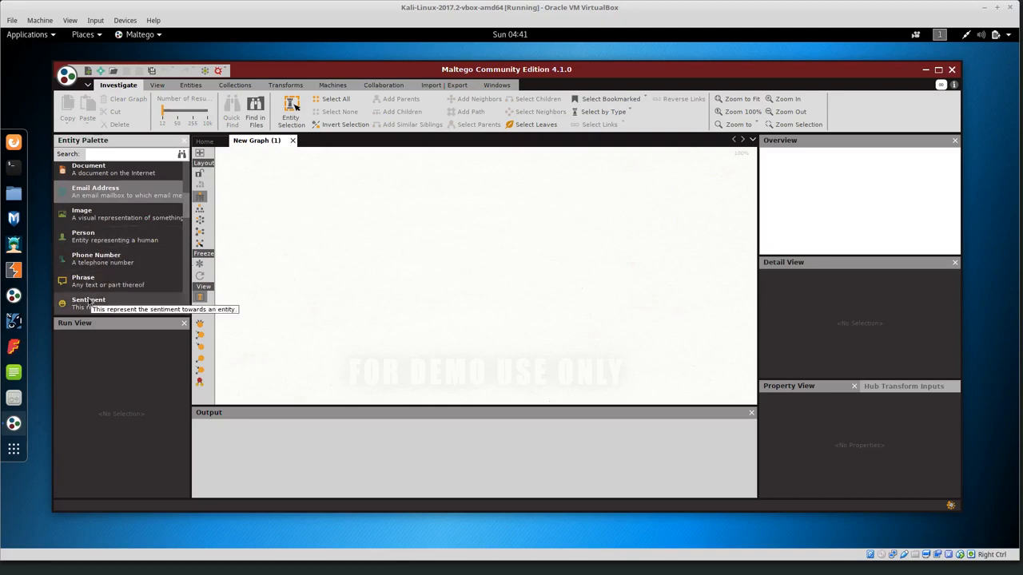
pyautogui.scroll(-5, 155, 263)
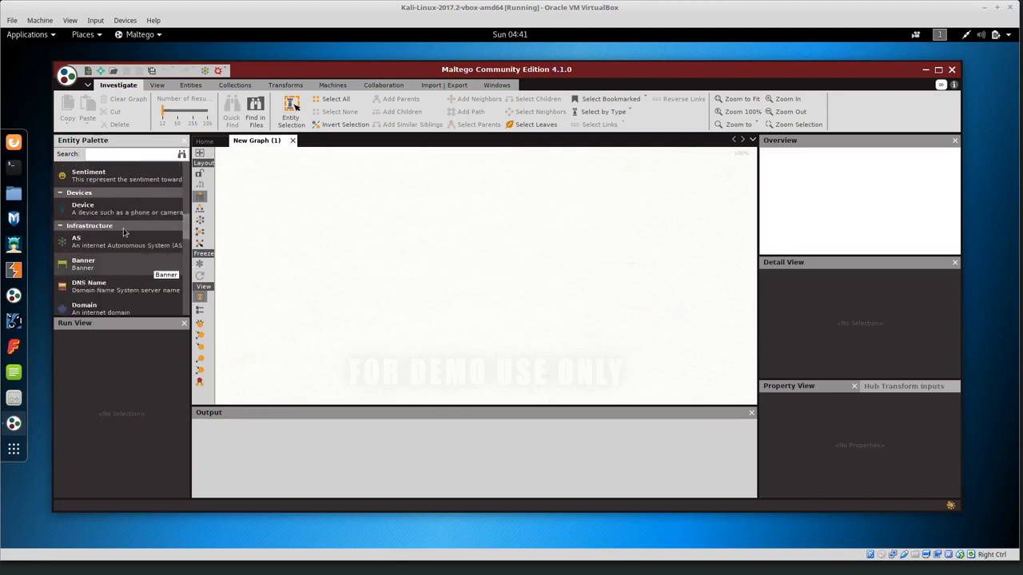
pyautogui.scroll(4, 147, 268)
pyautogui.scroll(-7, 139, 274)
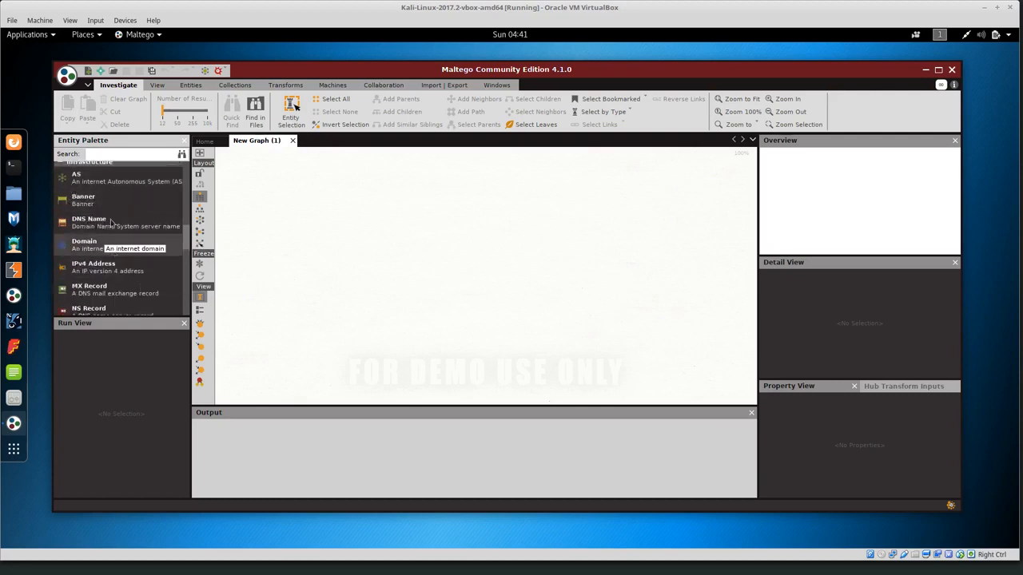
pyautogui.scroll(-2, 118, 276)
pyautogui.scroll(-2, 118, 275)
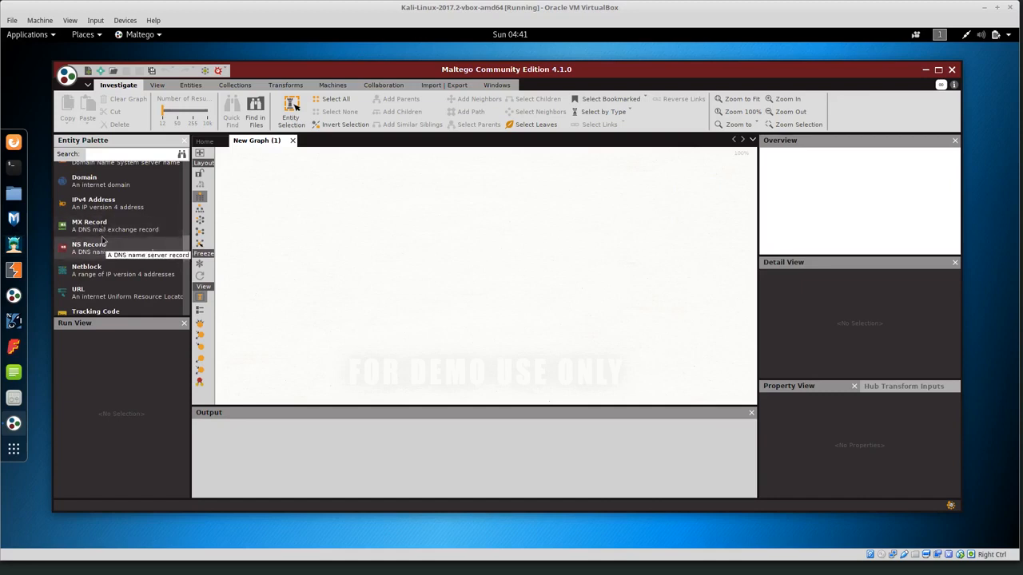
pyautogui.scroll(-8, 126, 264)
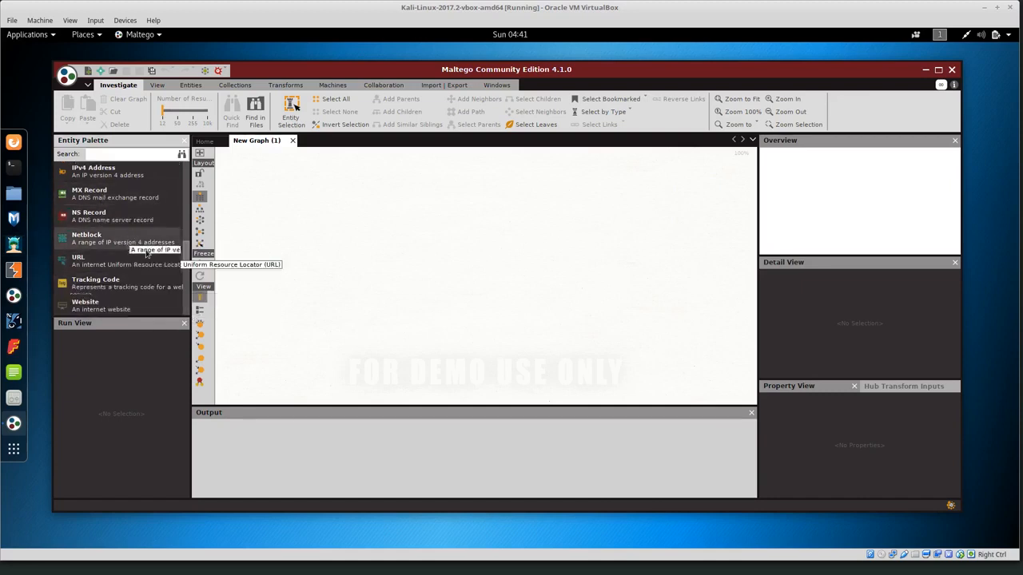
pyautogui.scroll(-4, 124, 300)
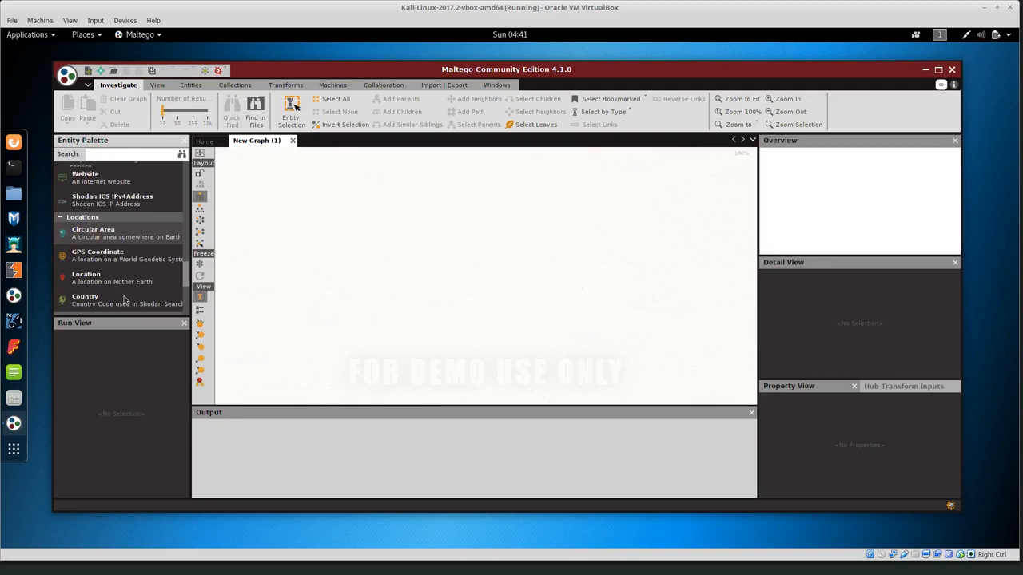
pyautogui.scroll(-3, 106, 265)
# Add a Domain entity to the graph and set its domain name to DFIR.Science
pyautogui.scroll(15, 106, 264)
pyautogui.scroll(2, 106, 264)
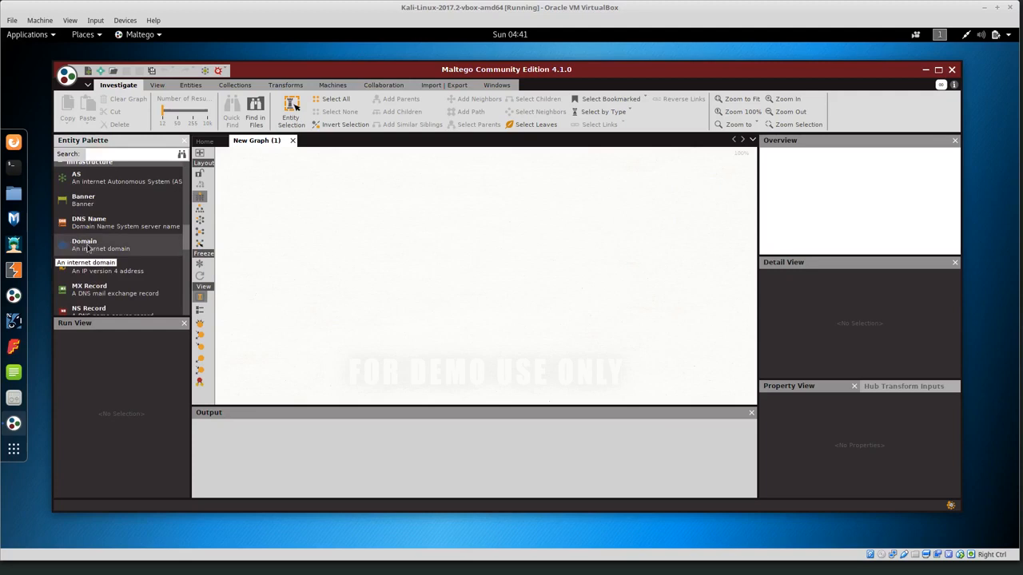
pyautogui.moveTo(94, 247); pyautogui.dragTo(489, 226)
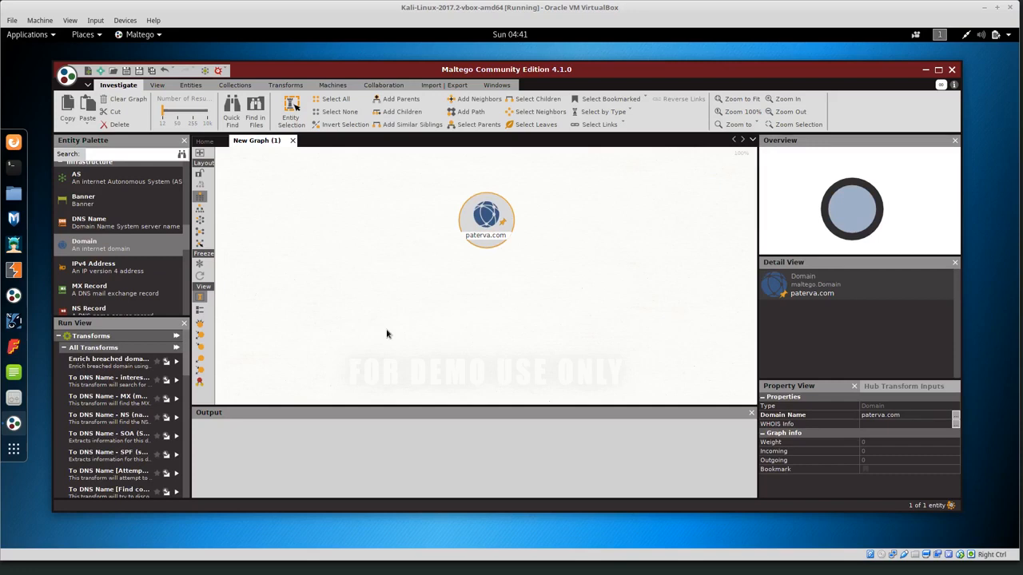
pyautogui.click(482, 236)
pyautogui.click(483, 235)
pyautogui.doubleClick(483, 235)
pyautogui.write('DFIR.Science')
pyautogui.press('Return')
# Examine the full list of transforms available for the DFIR.Science domain, including the DNS, email, file, phone and website ones
pyautogui.rightClick(483, 226)
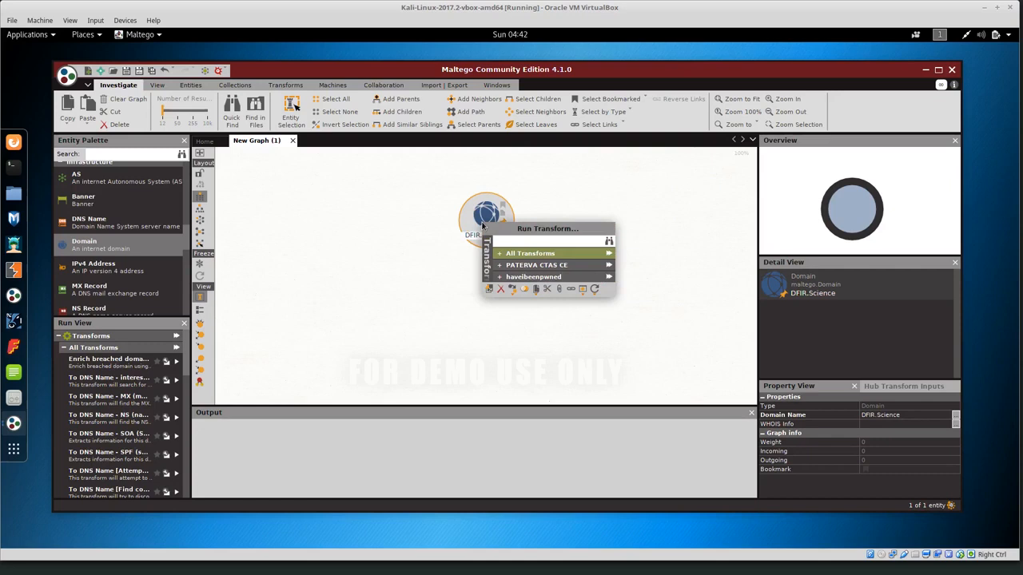
pyautogui.click(501, 256)
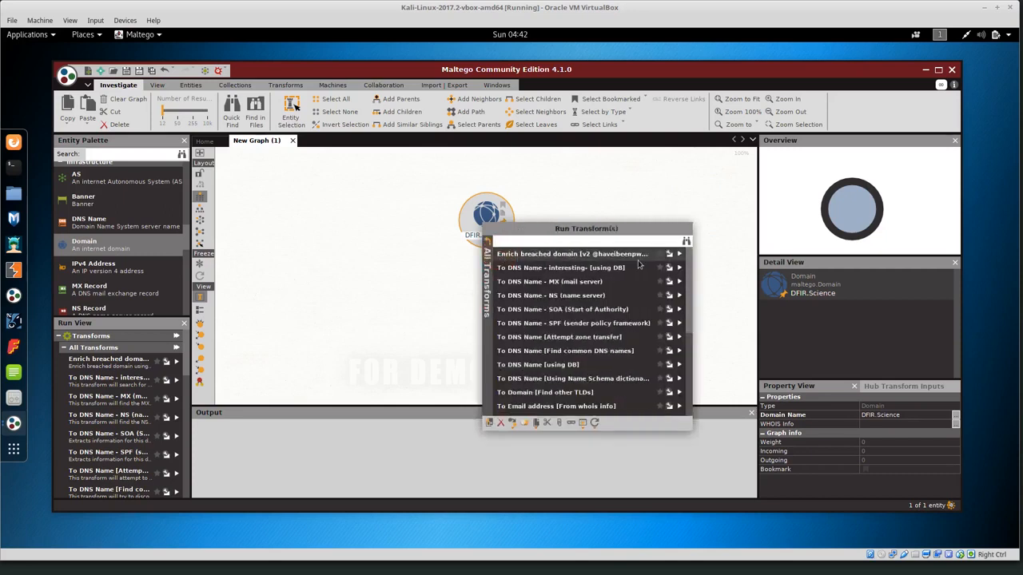
pyautogui.scroll(-3, 598, 385)
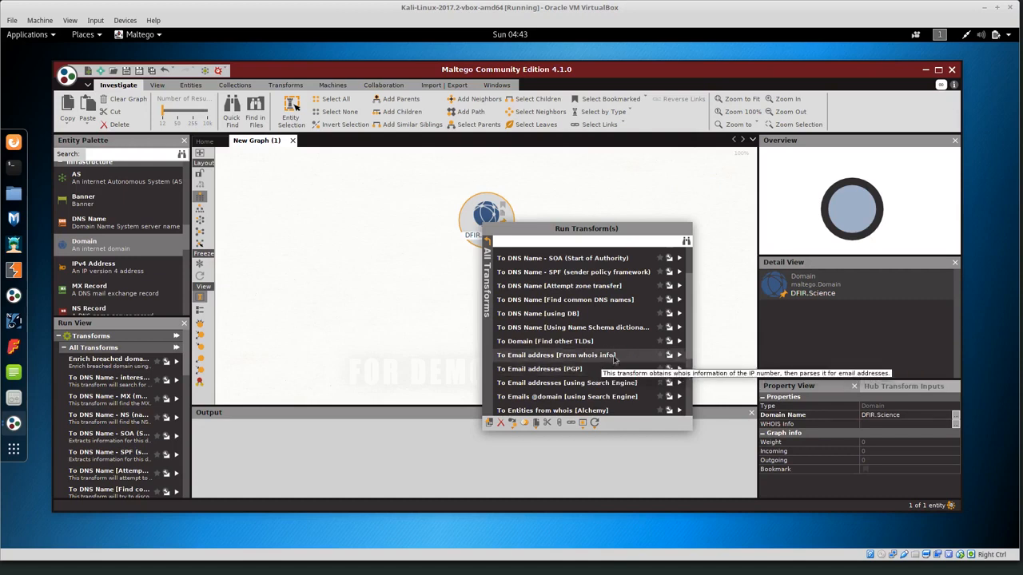
pyautogui.scroll(-2, 601, 363)
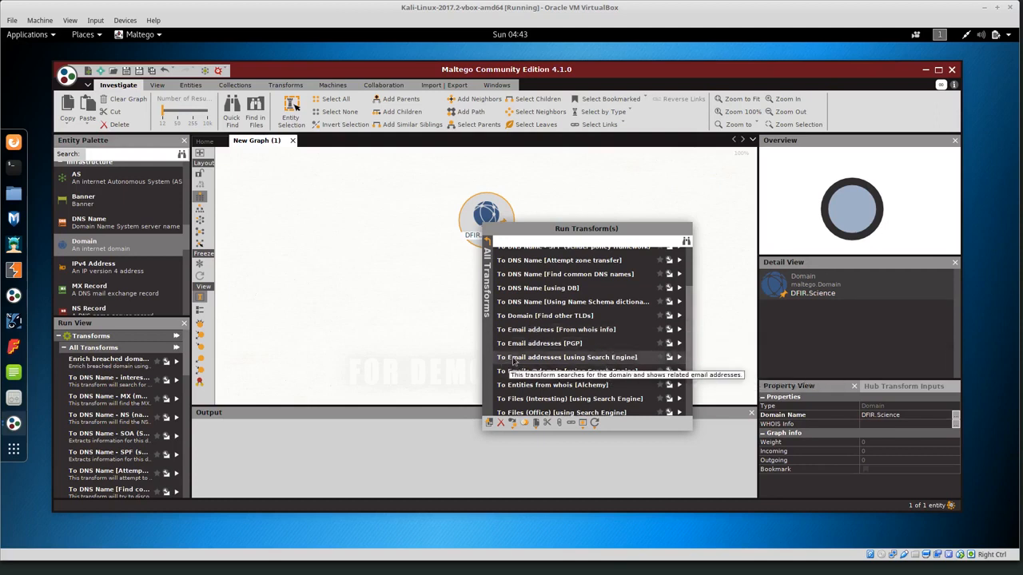
pyautogui.scroll(-2, 620, 363)
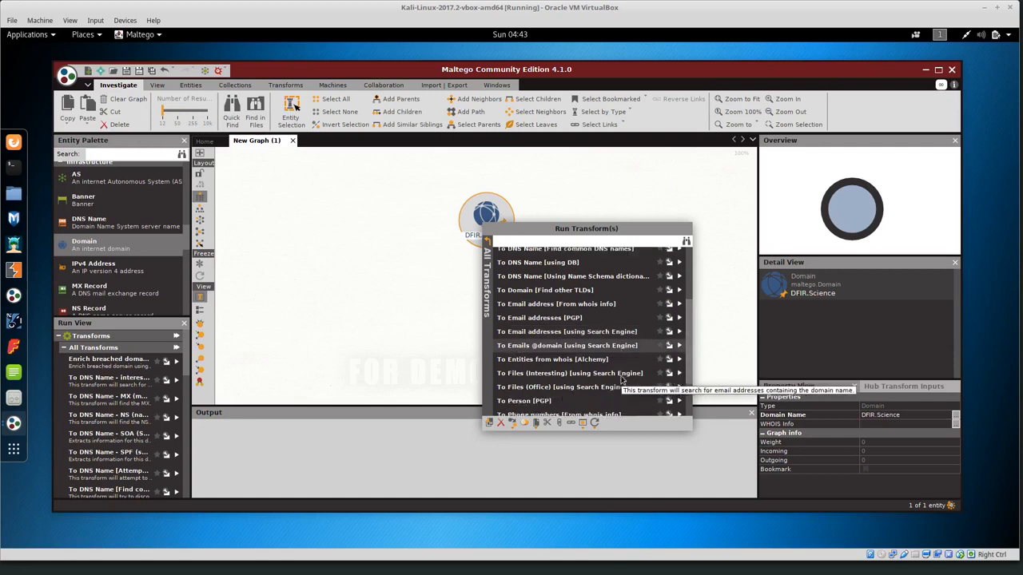
pyautogui.scroll(-2, 621, 381)
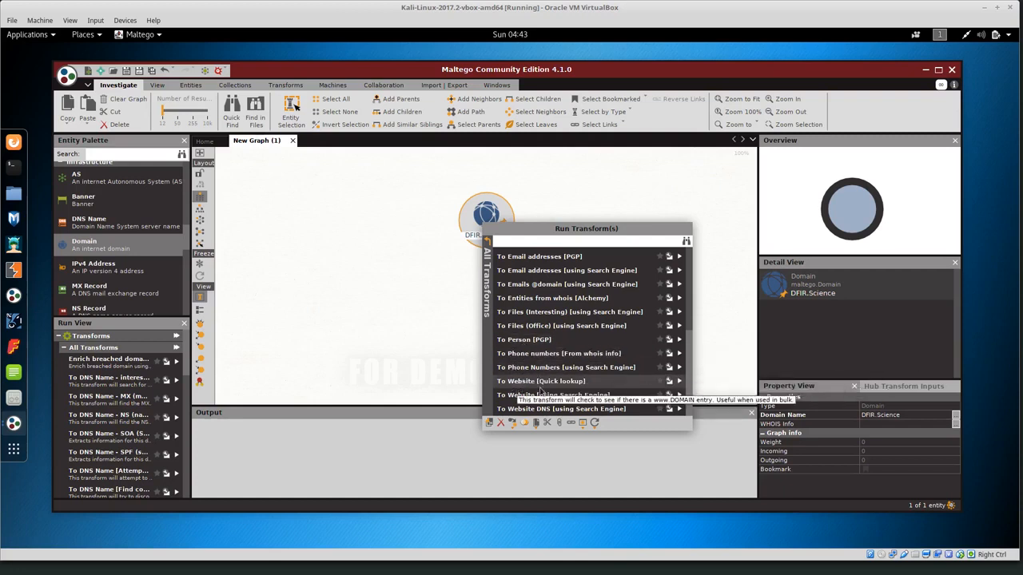
pyautogui.scroll(1, 546, 376)
pyautogui.scroll(1, 549, 372)
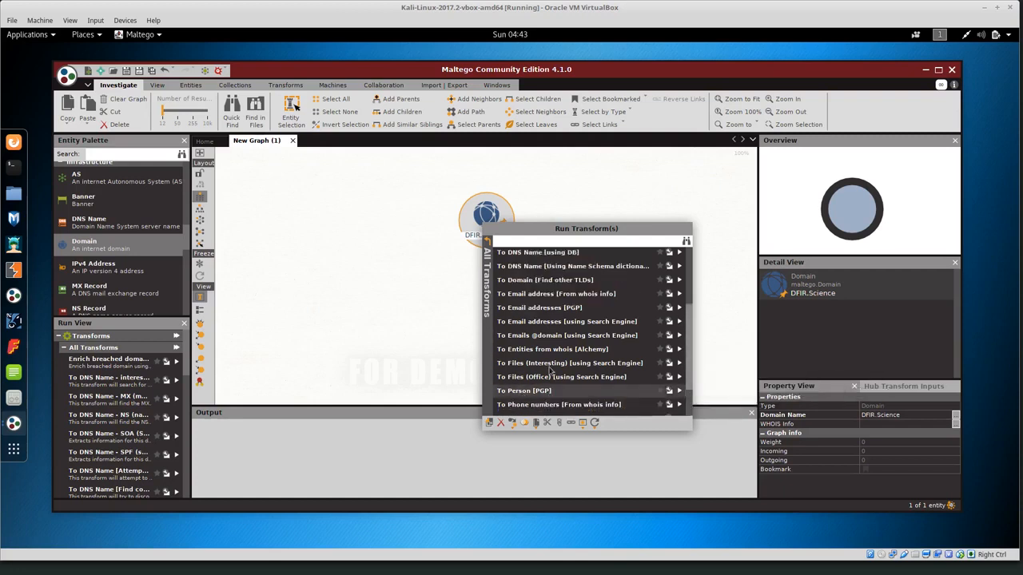
# Run the complete All Transforms set on the DFIR.Science domain entity
pyautogui.scroll(4, 549, 370)
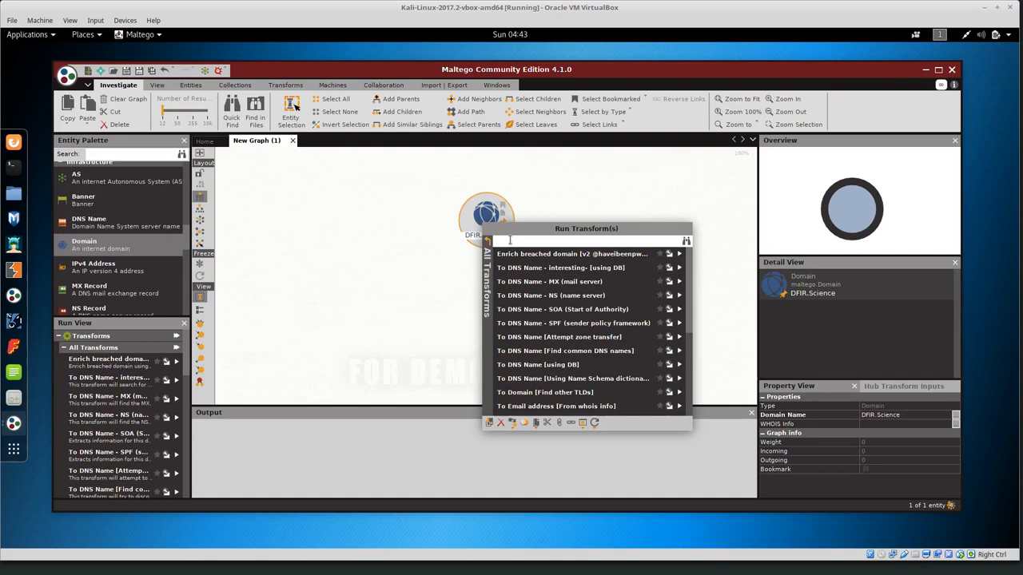
pyautogui.click(487, 244)
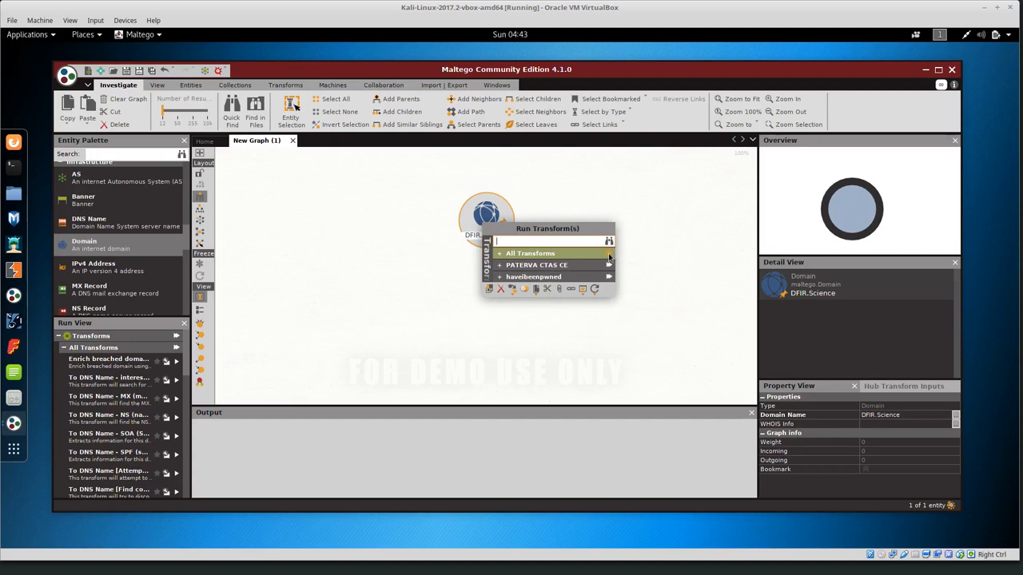
pyautogui.click(608, 254)
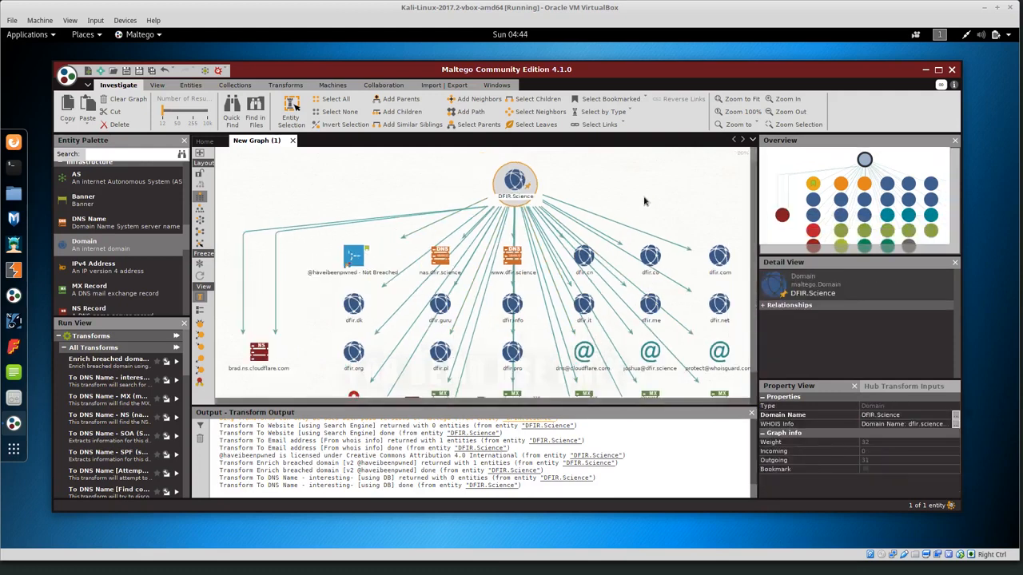
# Examine the entities linked to DFIR.Science in the graph, including a close look at the haveibeenpwned link analysis entity
pyautogui.moveTo(346, 406); pyautogui.dragTo(440, 409)
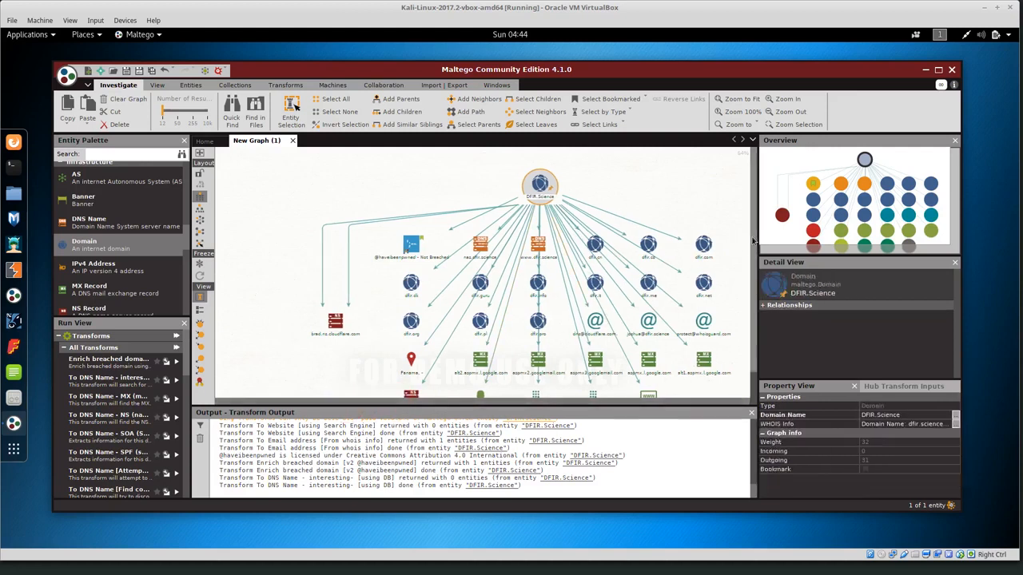
pyautogui.moveTo(752, 238); pyautogui.dragTo(752, 263)
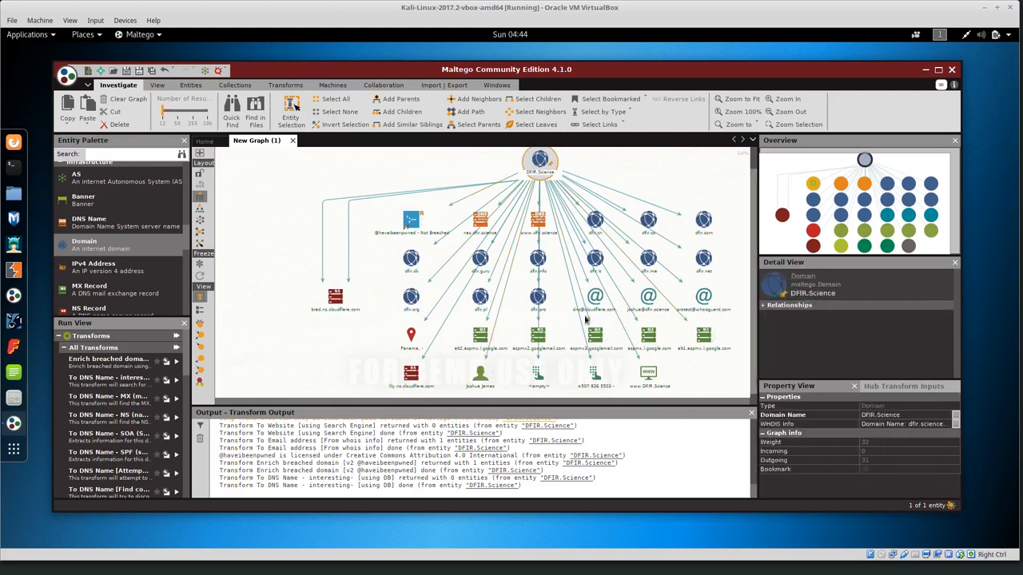
pyautogui.scroll(3, 389, 233)
pyautogui.scroll(3, 389, 233)
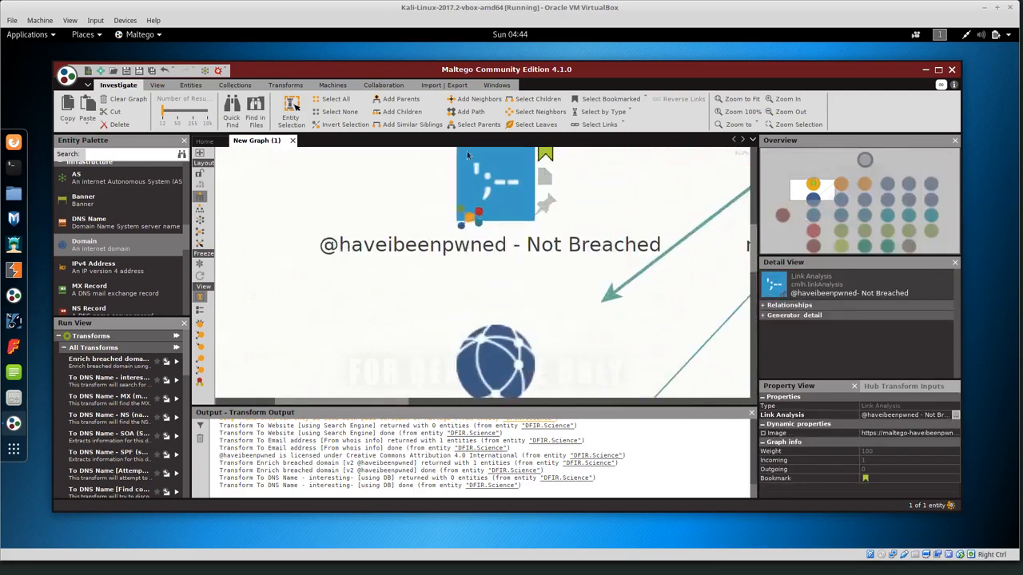
pyautogui.click(753, 259)
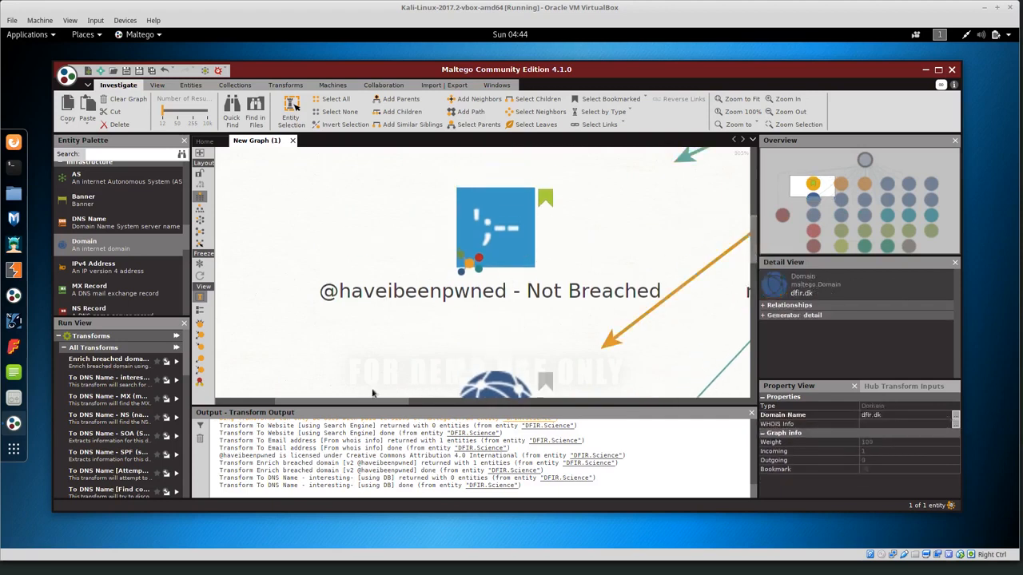
pyautogui.scroll(-3, 612, 296)
pyautogui.scroll(-2, 612, 296)
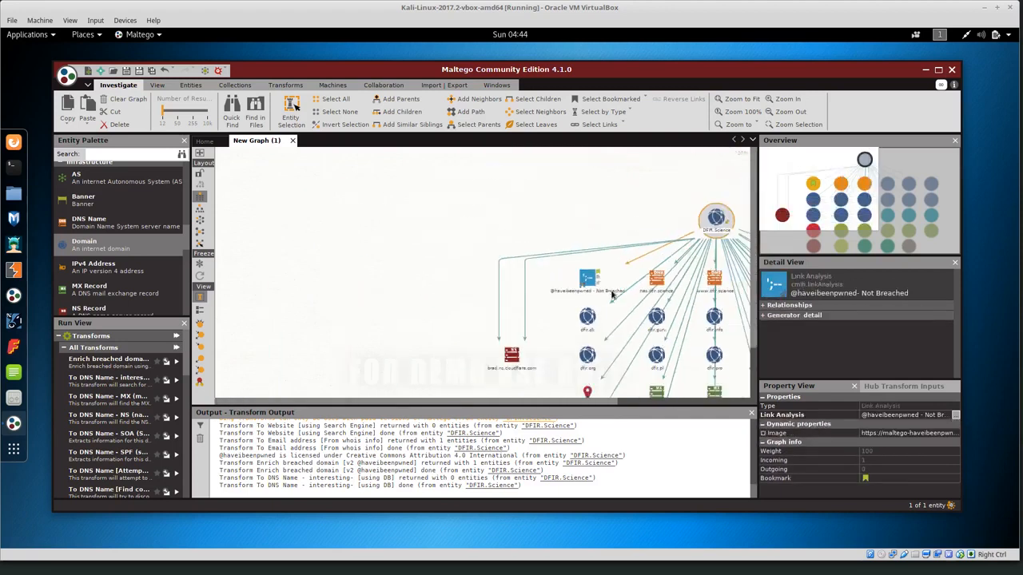
pyautogui.moveTo(518, 402); pyautogui.dragTo(675, 403)
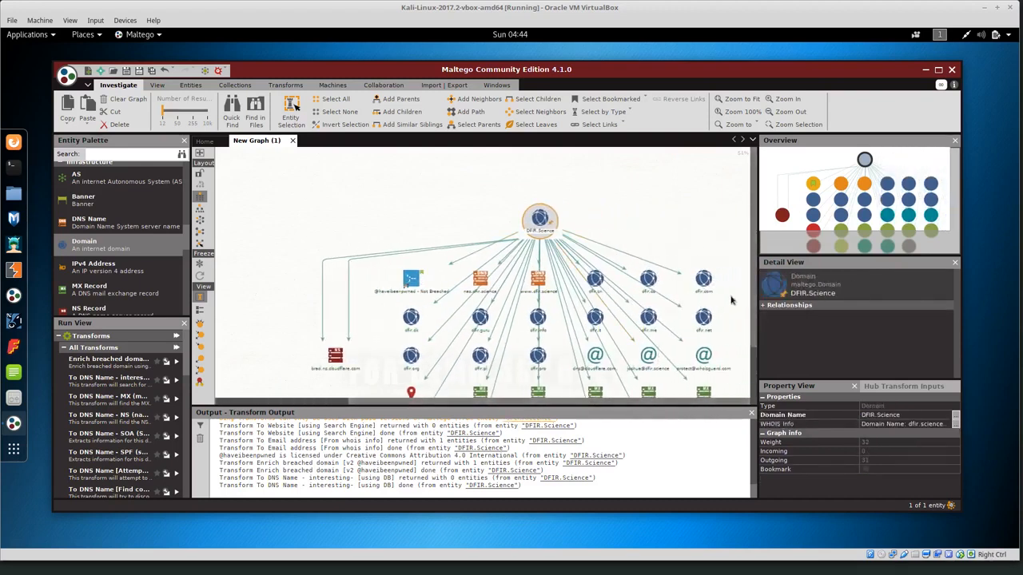
# Delete the dfir.cn, dfir.co and dfir.com domain entities from the graph
pyautogui.scroll(3, 734, 299)
pyautogui.scroll(2, 733, 300)
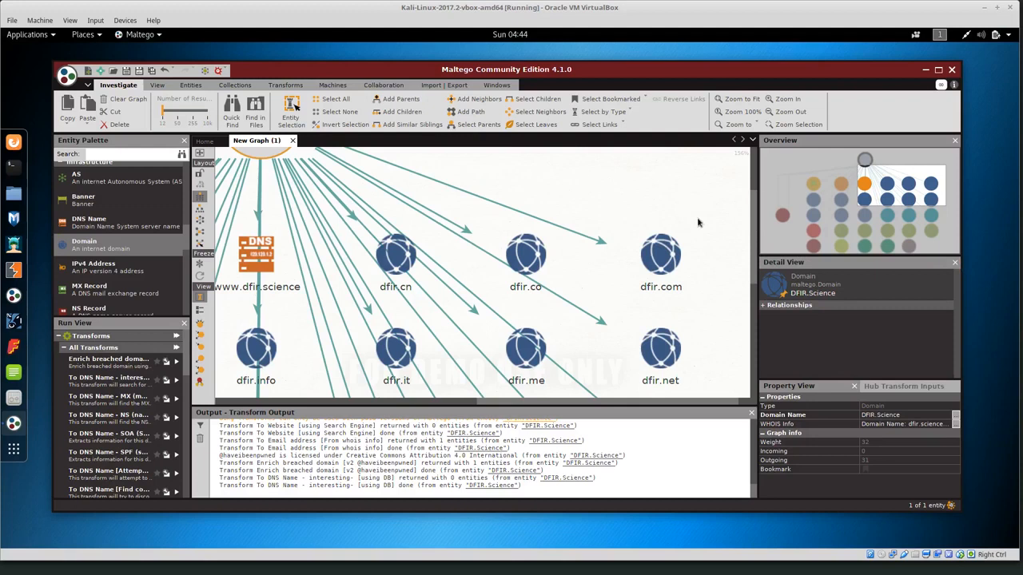
pyautogui.rightClick(661, 249)
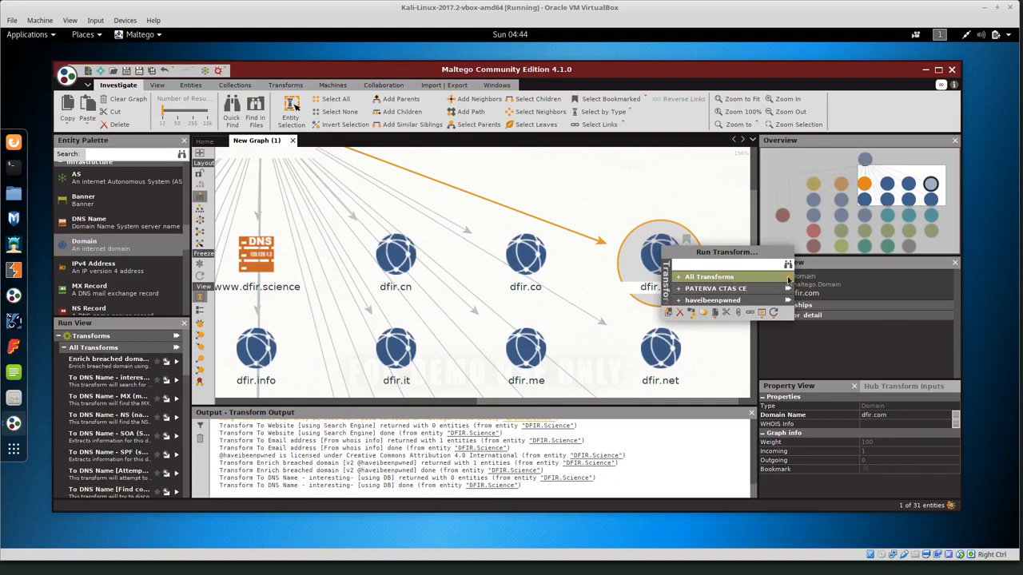
pyautogui.click(641, 201)
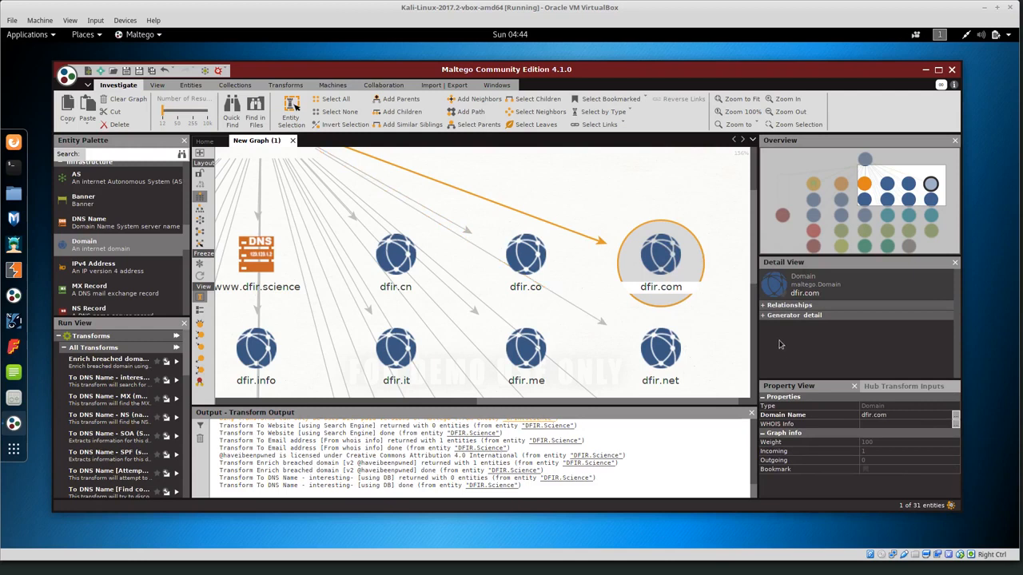
pyautogui.moveTo(726, 305); pyautogui.dragTo(372, 227)
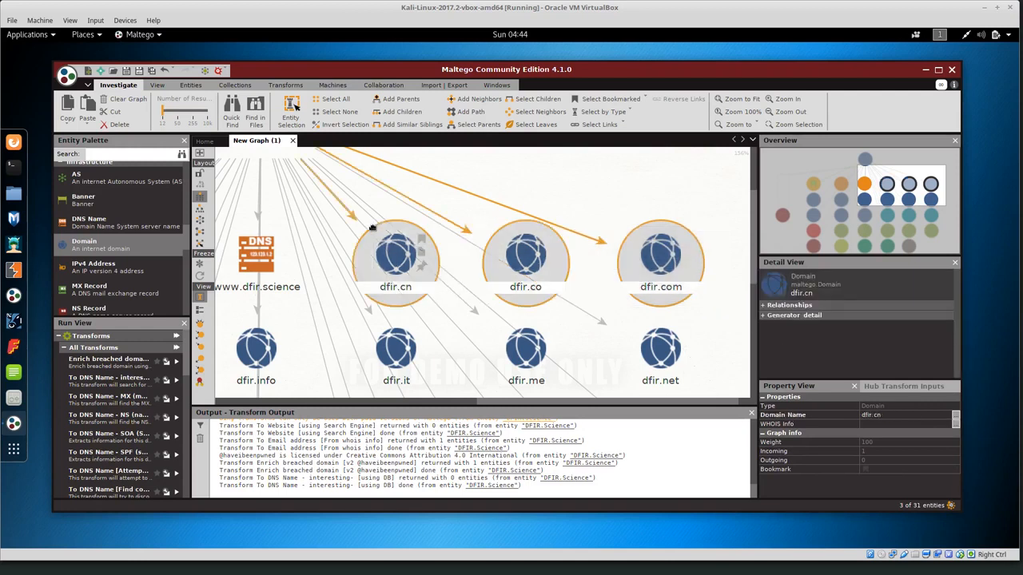
pyautogui.press('Delete')
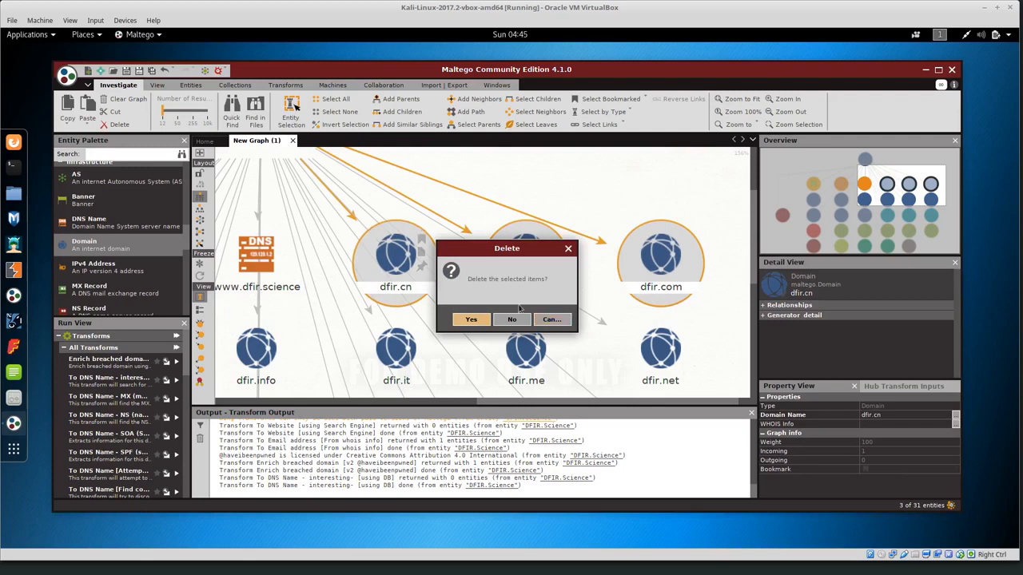
pyautogui.click(471, 319)
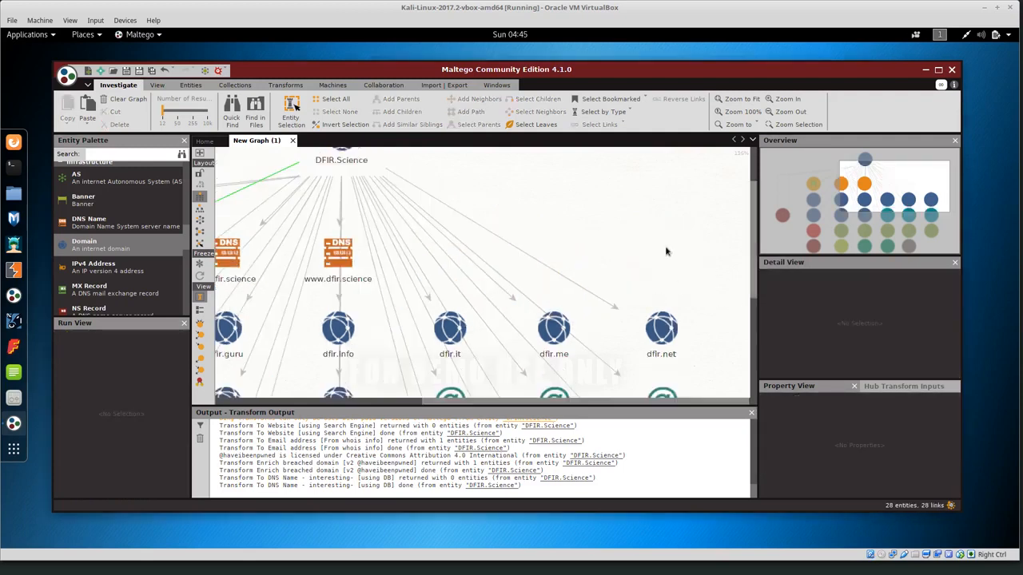
# Delete the row of domain entities dfir.dk, dfir.guru, dfir.info, dfir.it, dfir.me and dfir.net from the graph
pyautogui.moveTo(715, 310); pyautogui.dragTo(270, 302)
pyautogui.press('Delete')
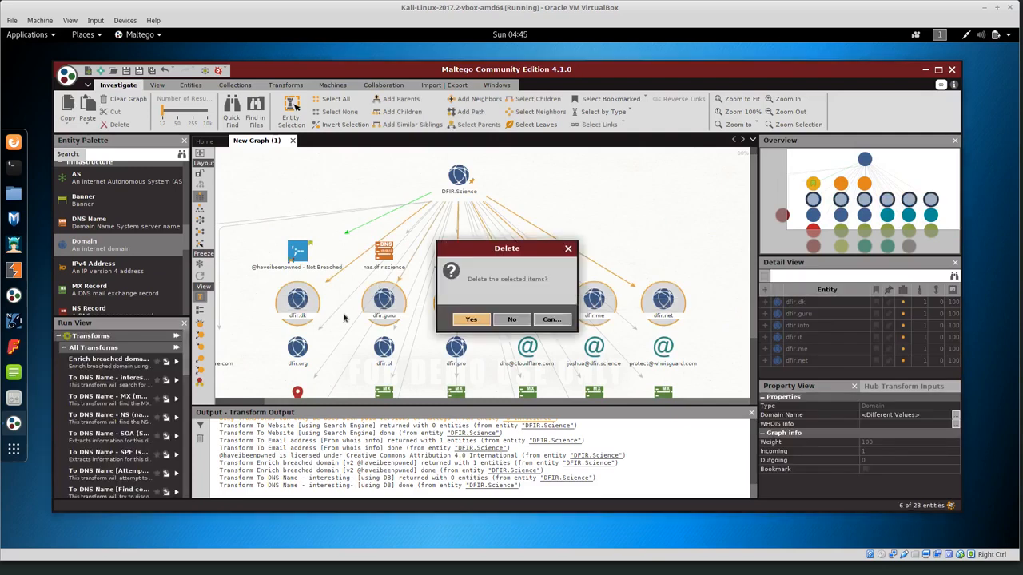
pyautogui.click(471, 320)
# Delete the dfir.org, dfir.pl and dfir.pro domain entities from the graph
pyautogui.click(486, 364)
pyautogui.moveTo(470, 364); pyautogui.dragTo(268, 330)
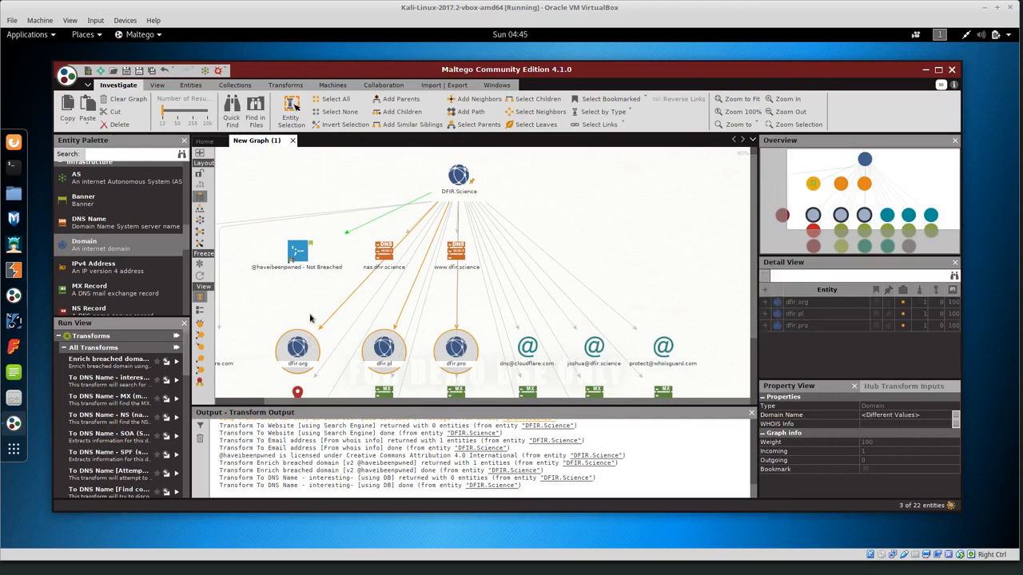
pyautogui.press('Delete')
pyautogui.click(470, 319)
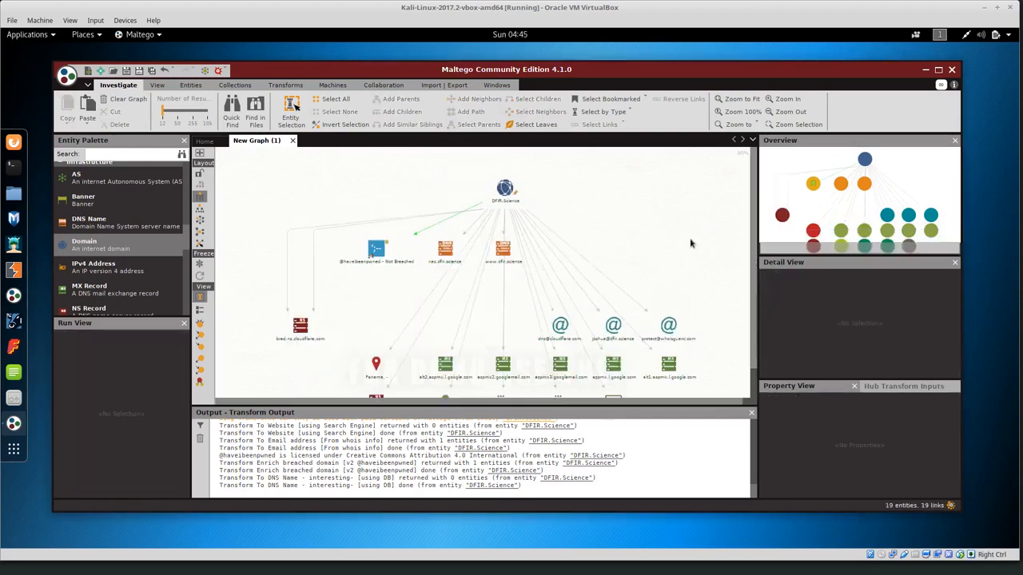
pyautogui.scroll(3, 691, 244)
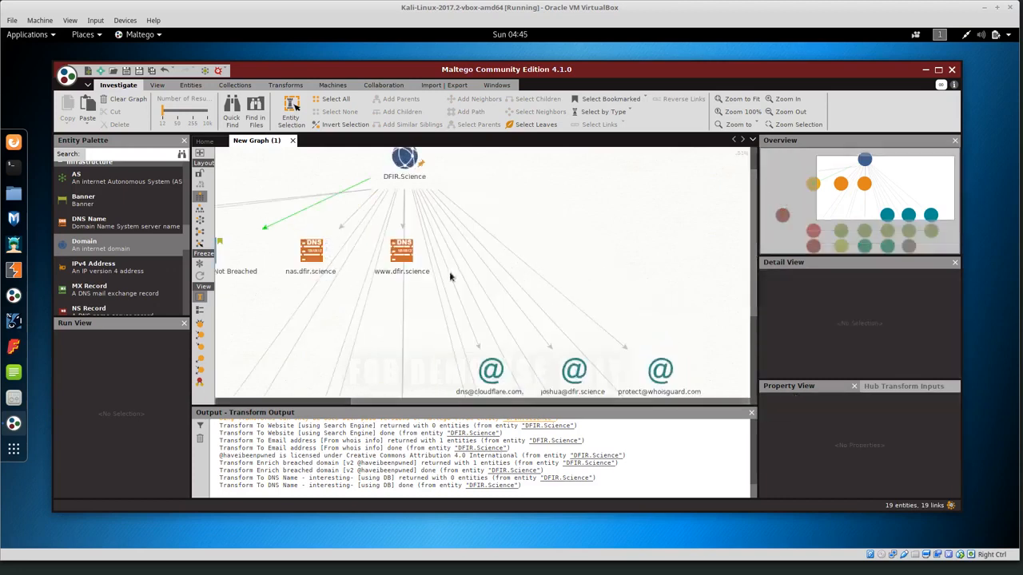
pyautogui.click(397, 256)
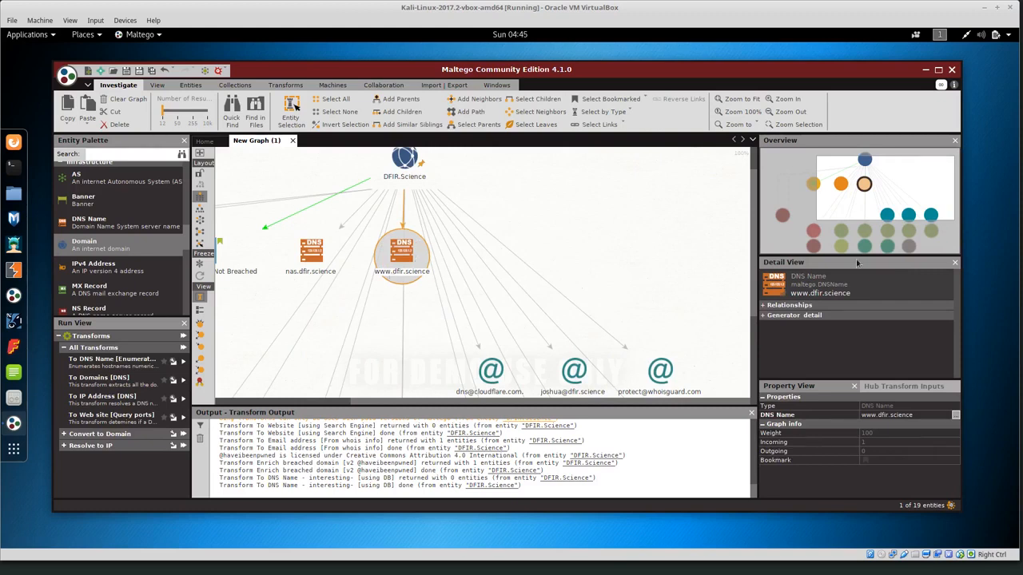
pyautogui.click(763, 305)
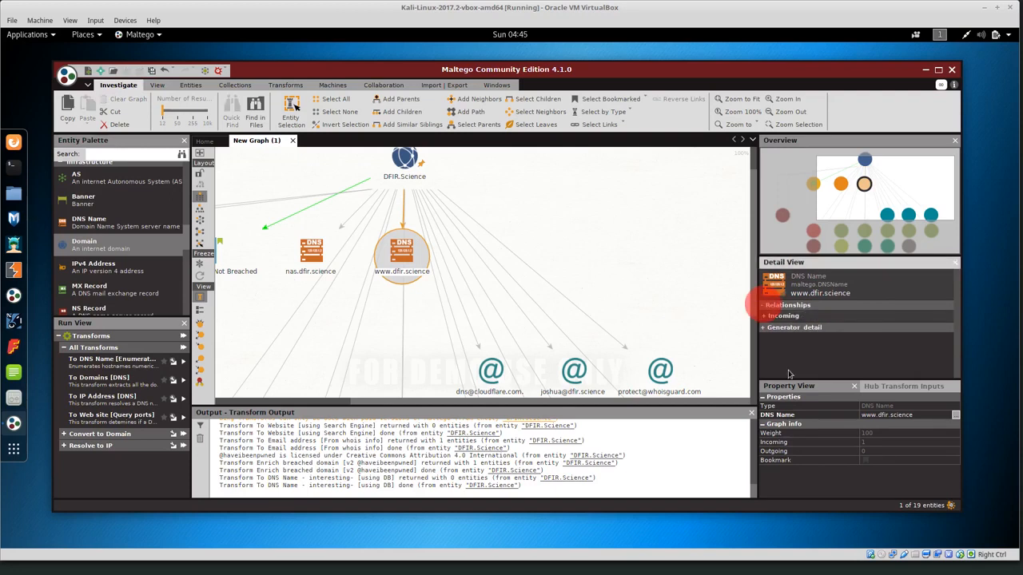
pyautogui.click(764, 316)
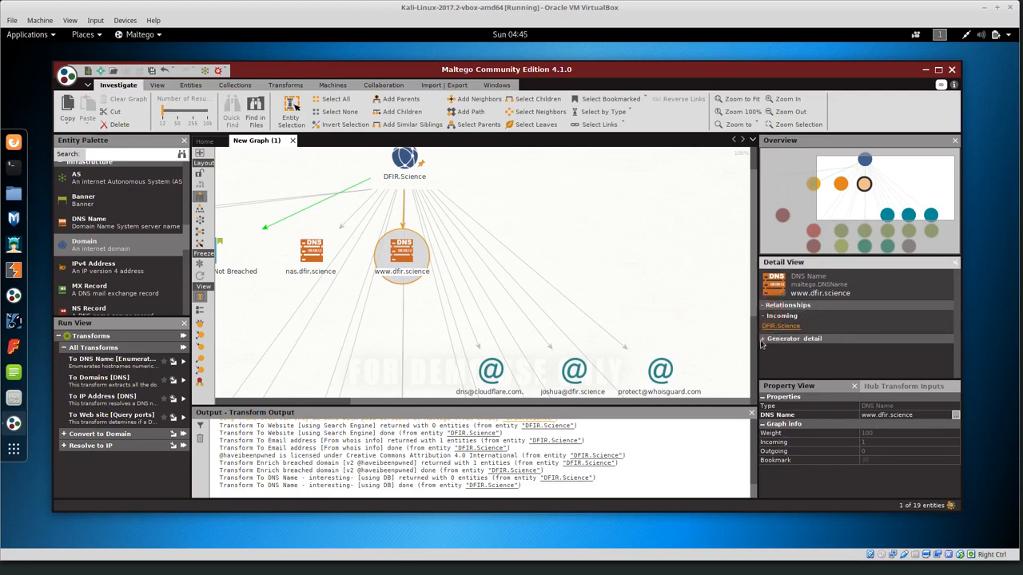
pyautogui.click(763, 338)
pyautogui.scroll(-1, 863, 376)
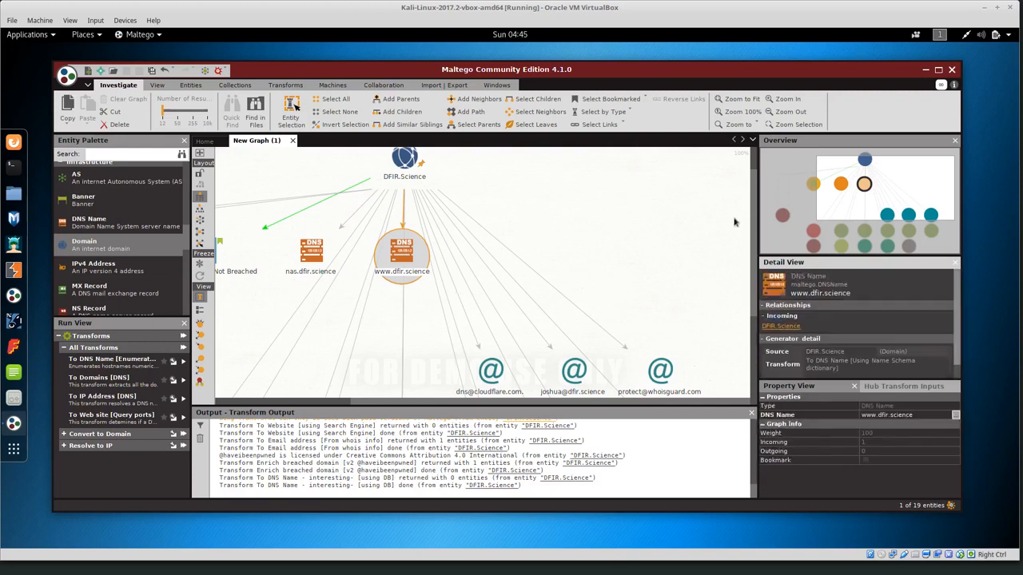
# Inspect the details of the brad.ns.cloudflare.com NS record entity
pyautogui.moveTo(440, 404); pyautogui.dragTo(272, 398)
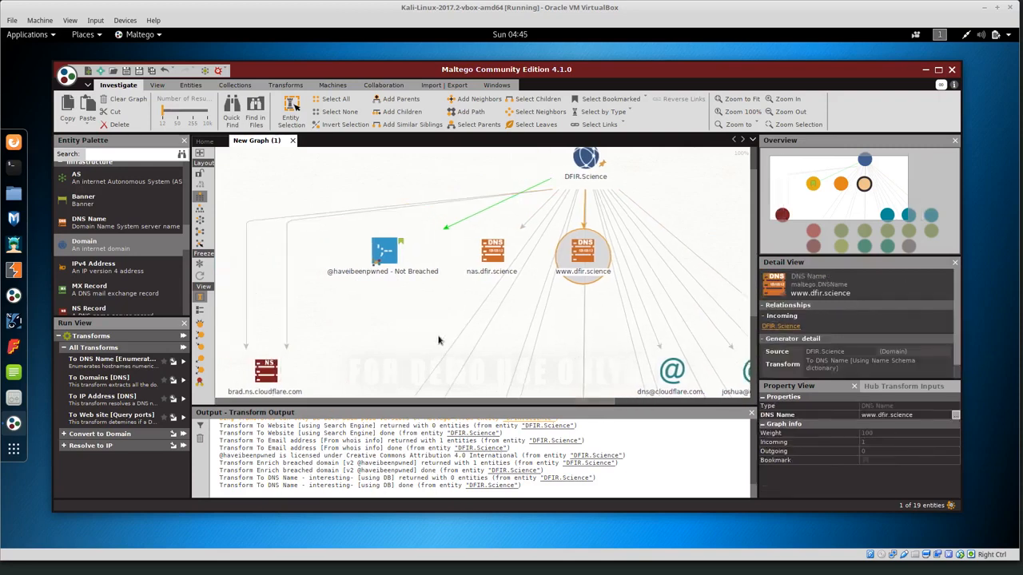
pyautogui.moveTo(754, 206); pyautogui.dragTo(755, 279)
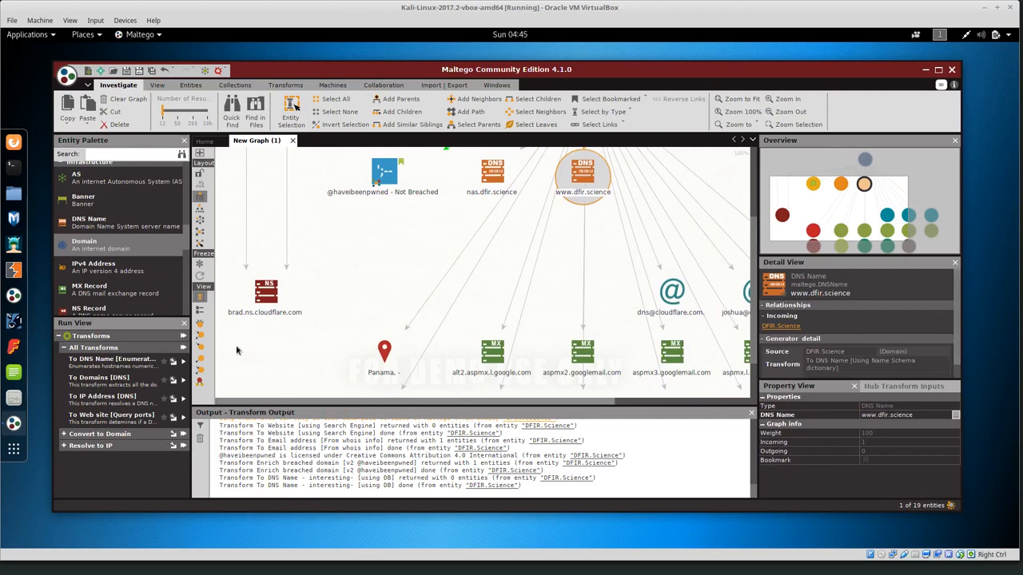
pyautogui.click(264, 294)
pyautogui.click(263, 295)
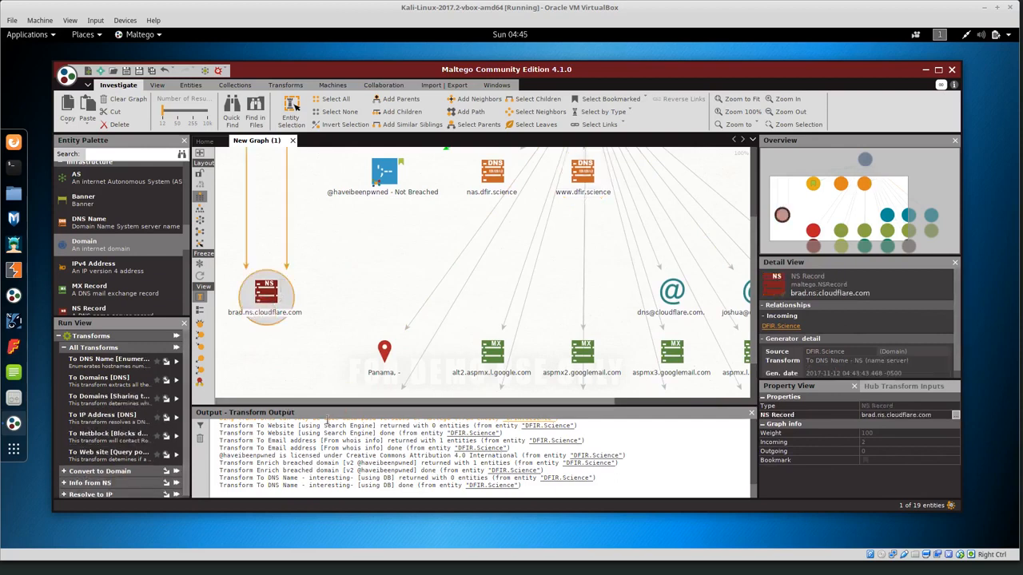
# Examine the email address entity at dfir.science and the row of Google MX record entities
pyautogui.moveTo(331, 402); pyautogui.dragTo(469, 409)
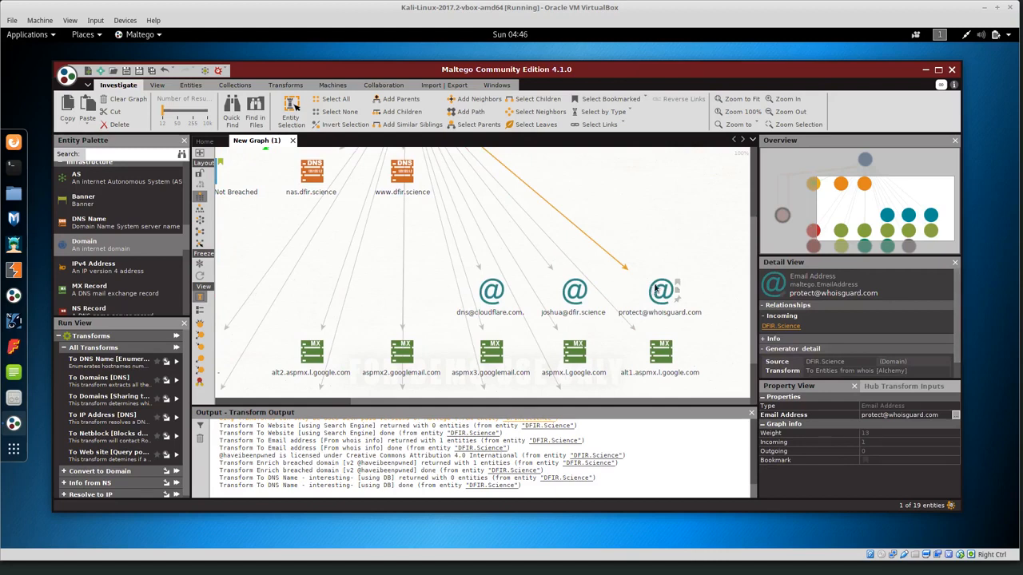
pyautogui.click(571, 312)
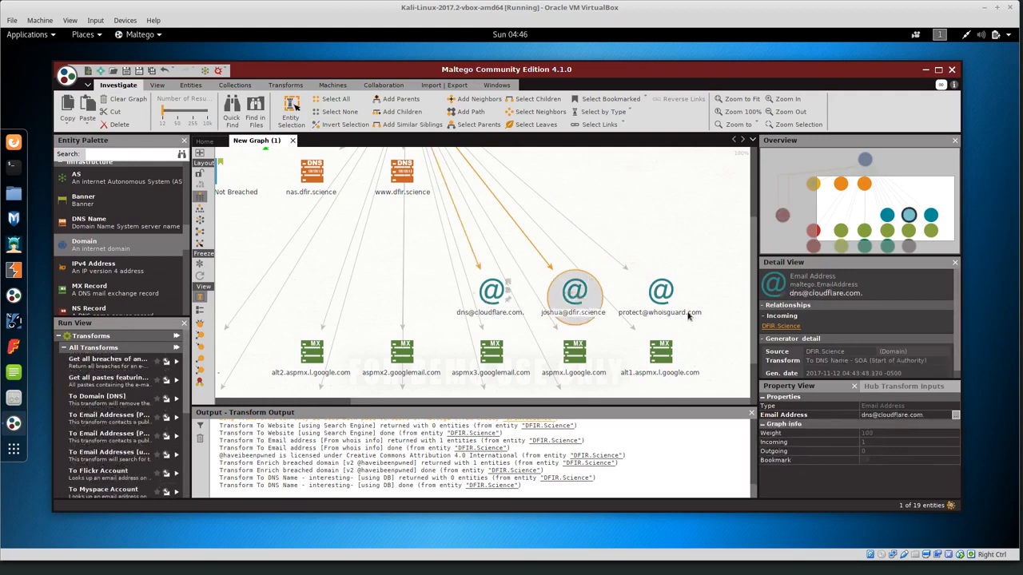
pyautogui.moveTo(753, 269); pyautogui.dragTo(750, 318)
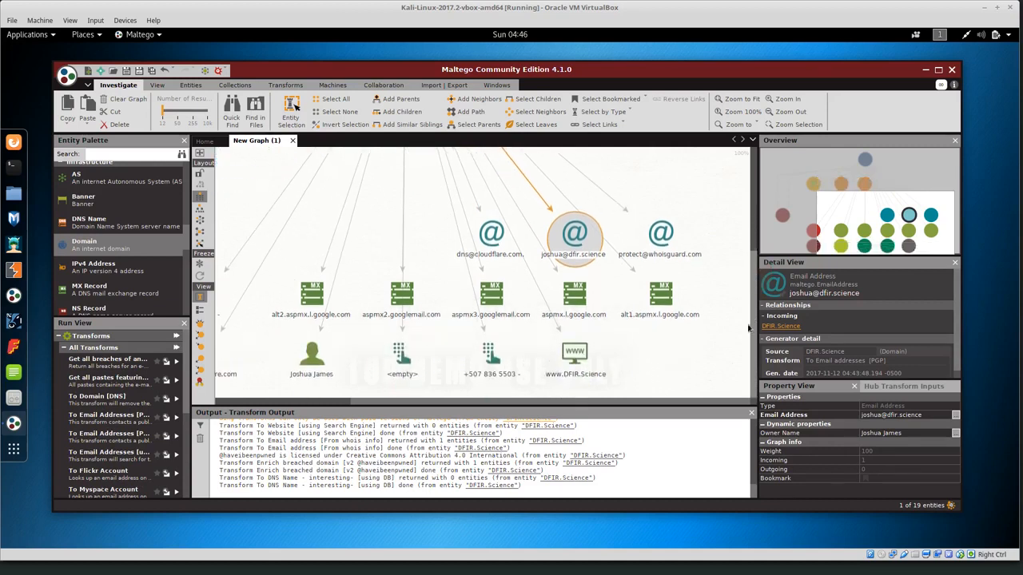
pyautogui.moveTo(724, 323); pyautogui.dragTo(273, 283)
pyautogui.moveTo(413, 402); pyautogui.dragTo(326, 402)
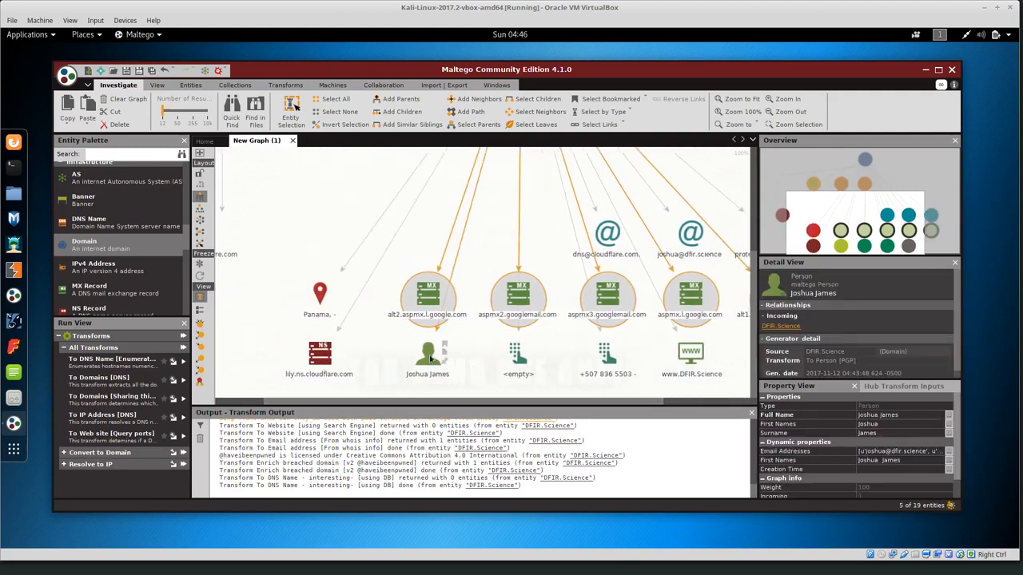
# Review the details of the person entity and the Panama location entity linked to DFIR.Science
pyautogui.click(430, 360)
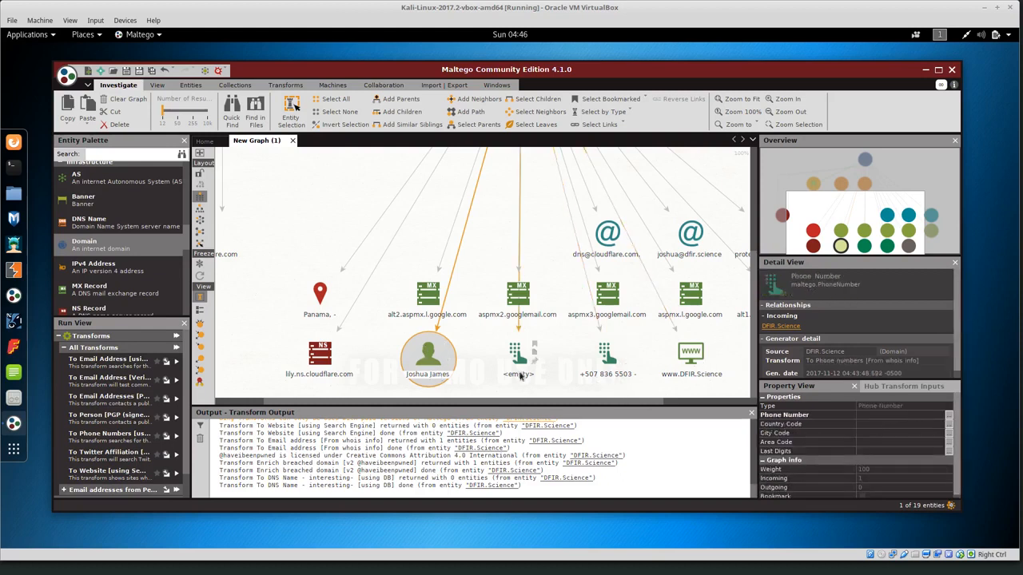
pyautogui.moveTo(505, 402)
pyautogui.mouseDown()
pyautogui.moveTo(603, 407)
pyautogui.moveTo(405, 399)
pyautogui.moveTo(555, 395)
pyautogui.moveTo(455, 396)
pyautogui.mouseUp()
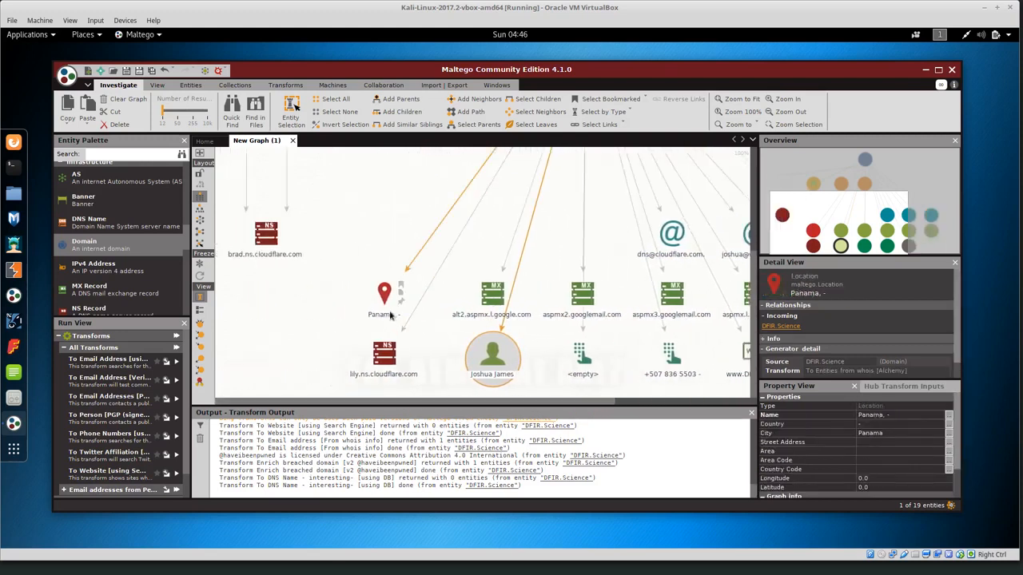
pyautogui.click(390, 312)
pyautogui.moveTo(521, 405); pyautogui.dragTo(622, 404)
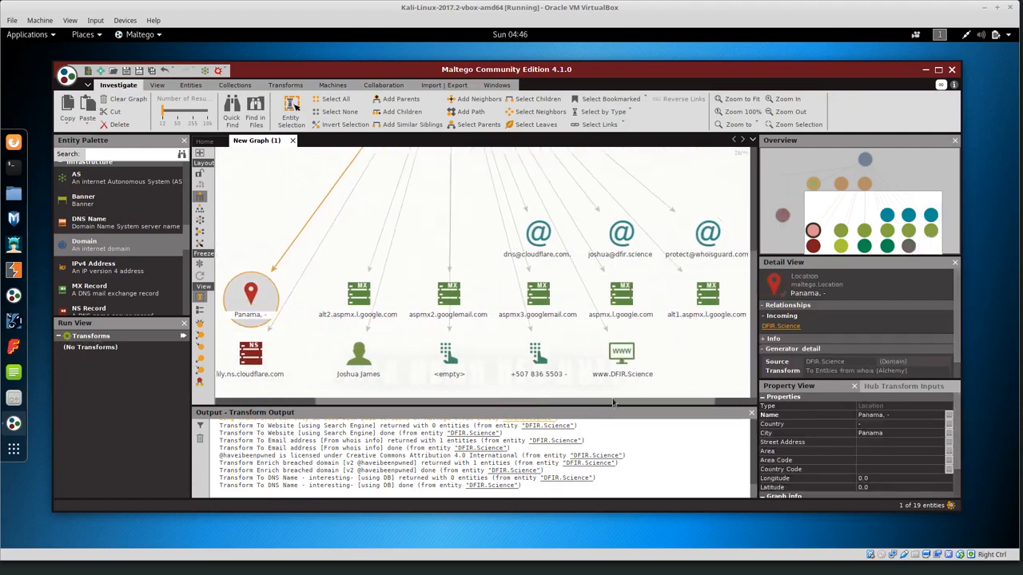
pyautogui.click(358, 355)
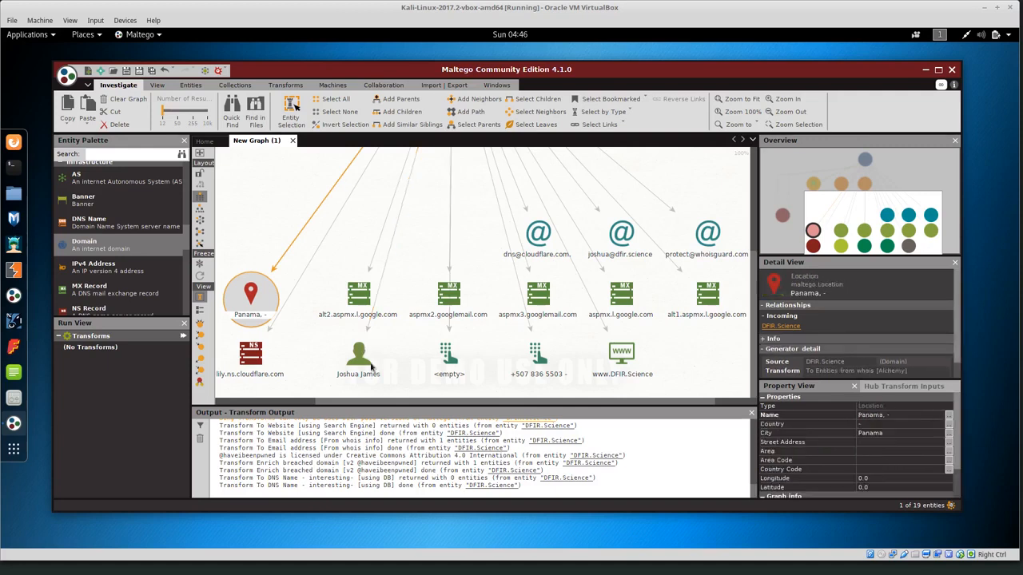
pyautogui.click(628, 256)
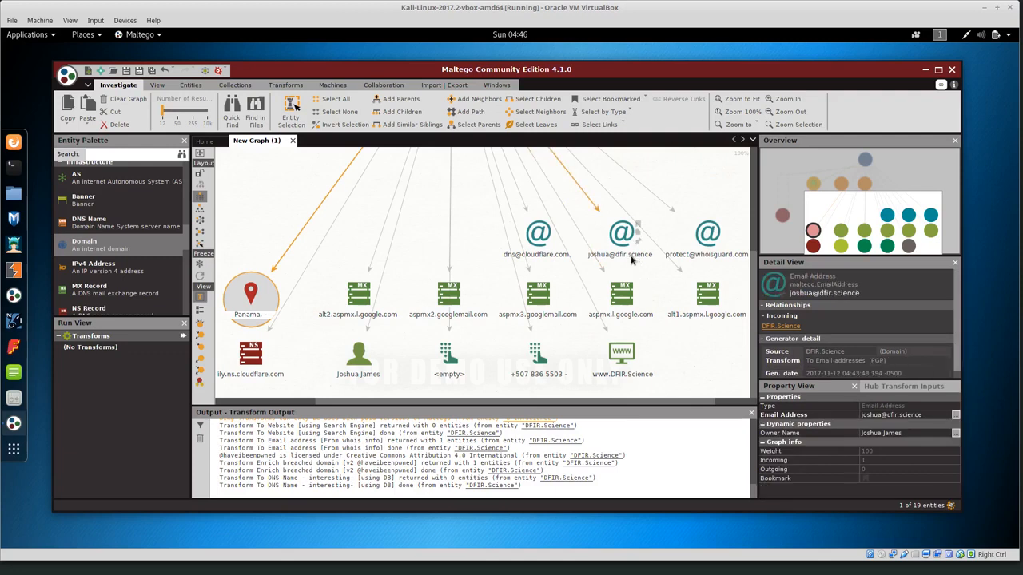
pyautogui.click(360, 364)
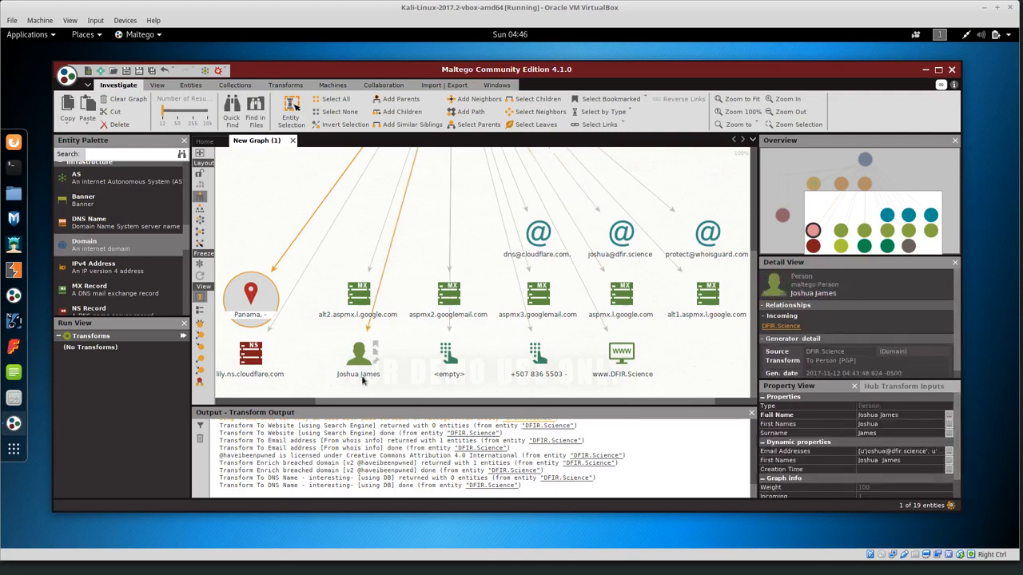
# Run the complete All Transforms set on the person entity, declining the Twitter sign-in
pyautogui.rightClick(356, 360)
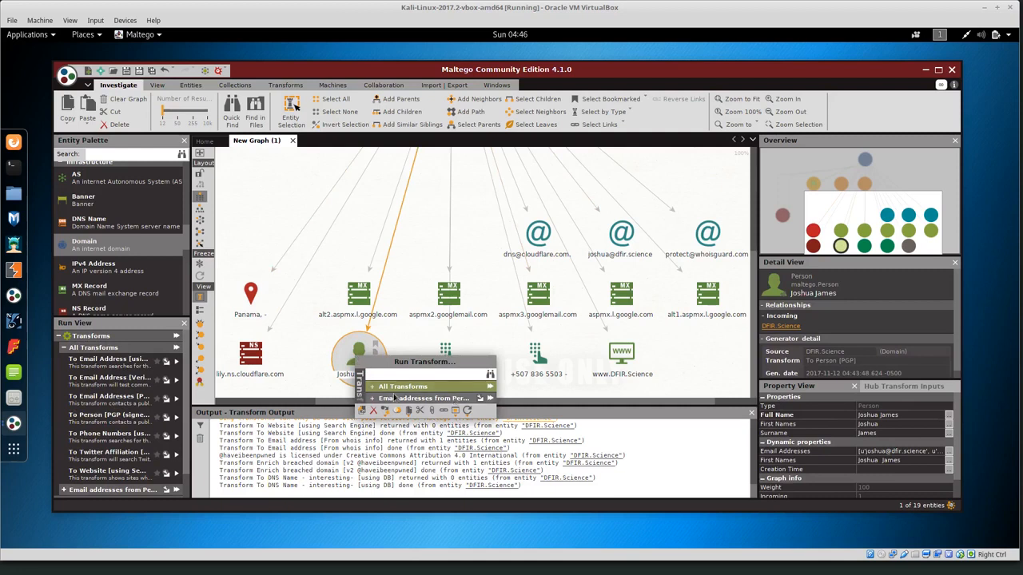
pyautogui.click(403, 386)
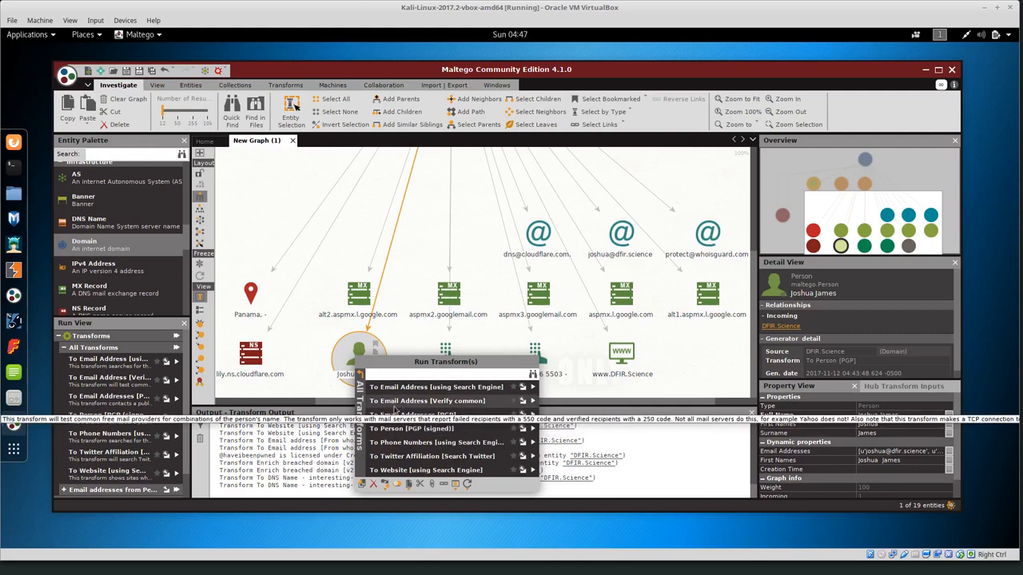
pyautogui.click(360, 379)
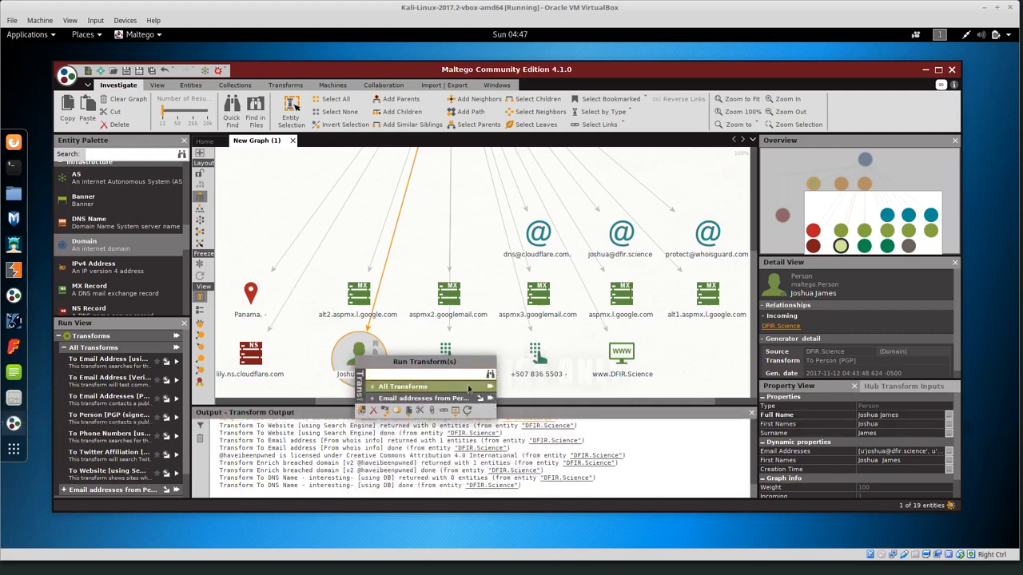
pyautogui.click(489, 388)
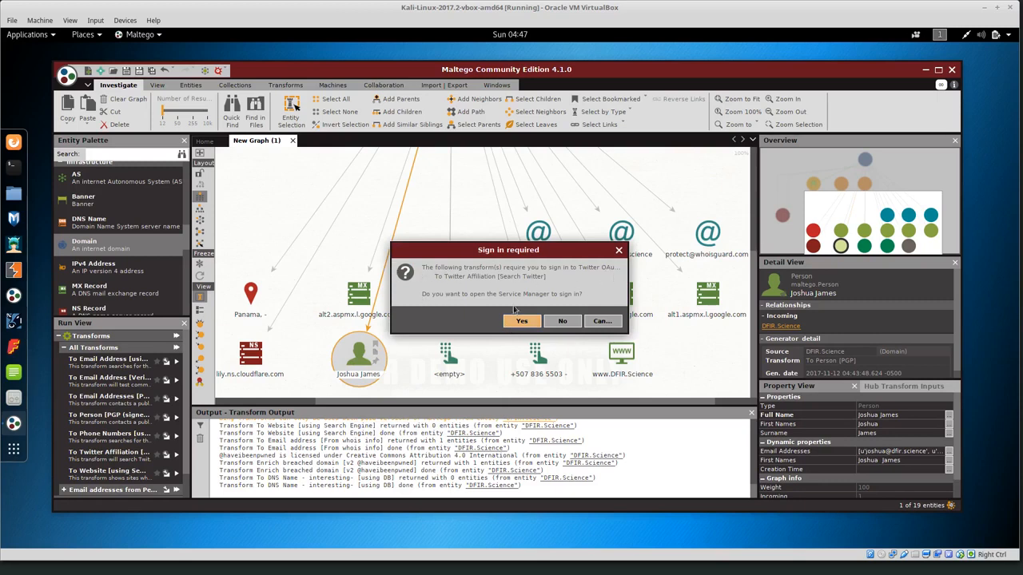
pyautogui.click(559, 323)
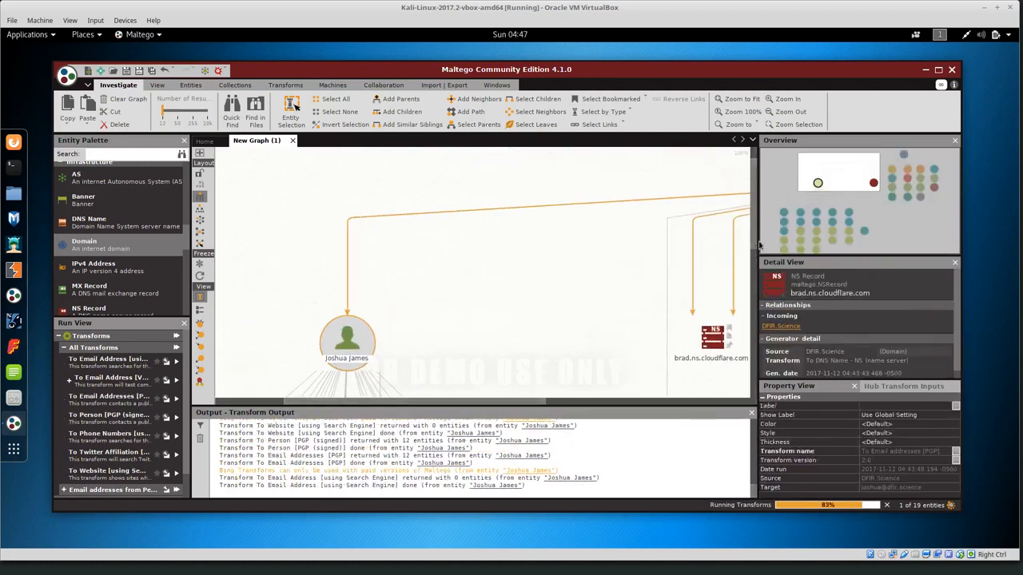
# Examine the email address and person entities linked beneath the person entity in the graph
pyautogui.moveTo(754, 222); pyautogui.dragTo(744, 269)
pyautogui.scroll(-3, 491, 306)
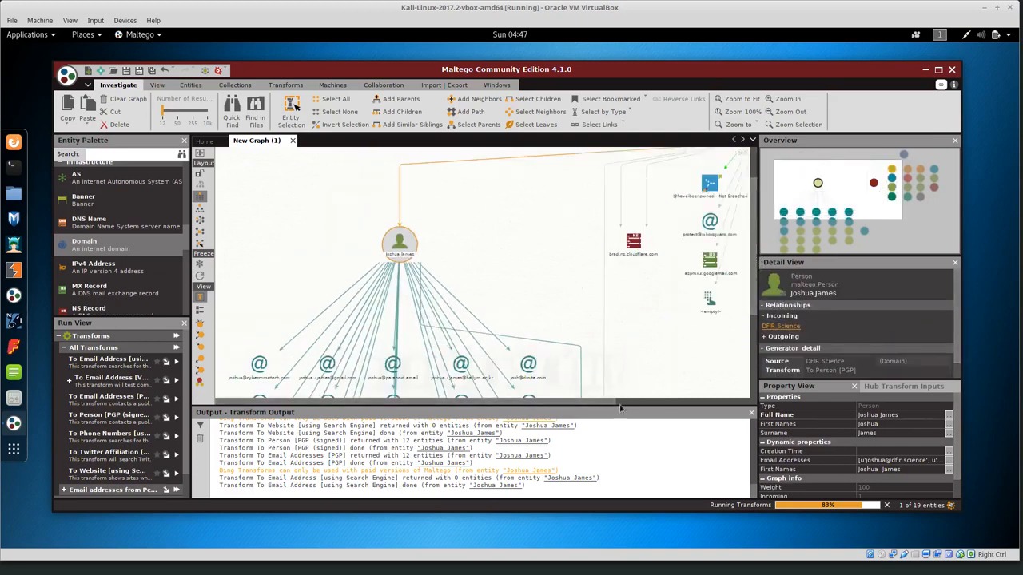
pyautogui.click(589, 400)
pyautogui.moveTo(751, 250)
pyautogui.mouseDown()
pyautogui.moveTo(751, 322)
pyautogui.moveTo(751, 250)
pyautogui.mouseUp()
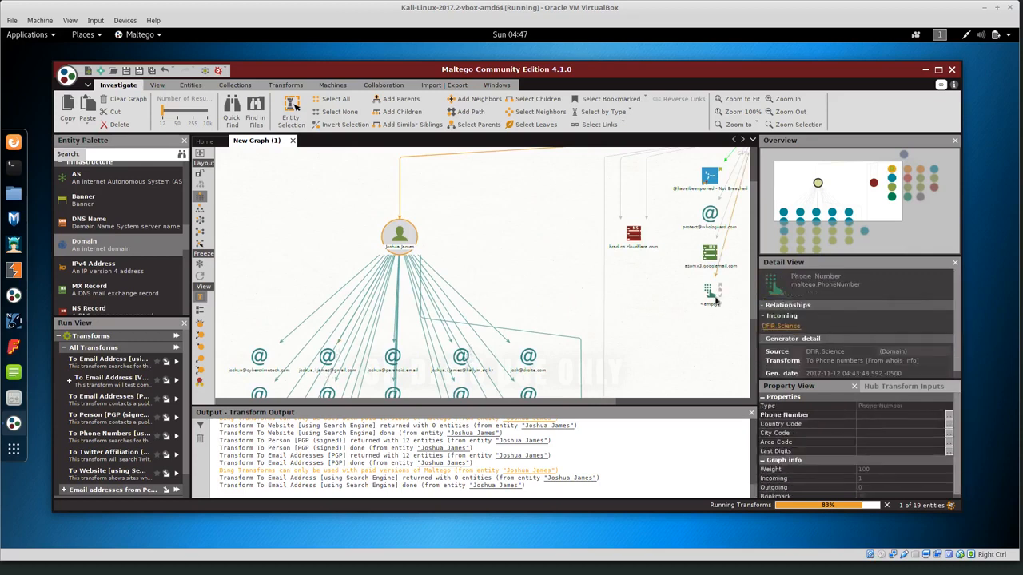
pyautogui.moveTo(752, 272); pyautogui.dragTo(751, 323)
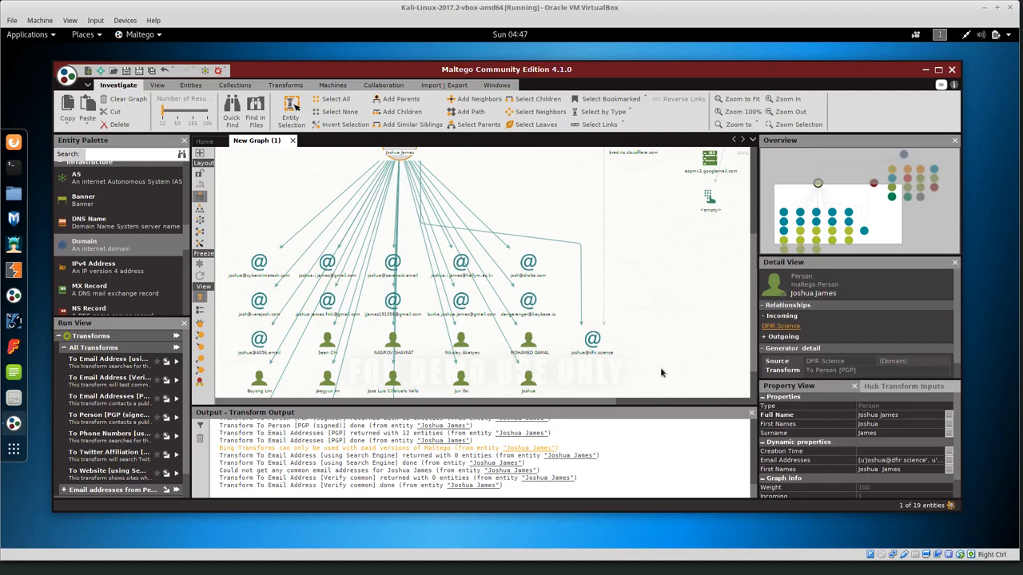
pyautogui.moveTo(754, 348); pyautogui.dragTo(752, 381)
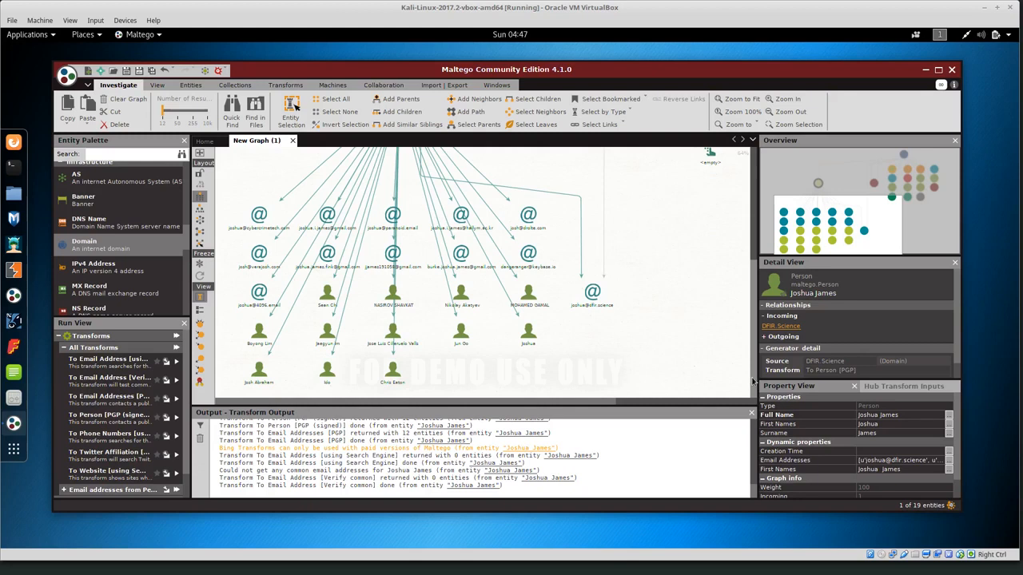
pyautogui.moveTo(752, 350); pyautogui.dragTo(753, 297)
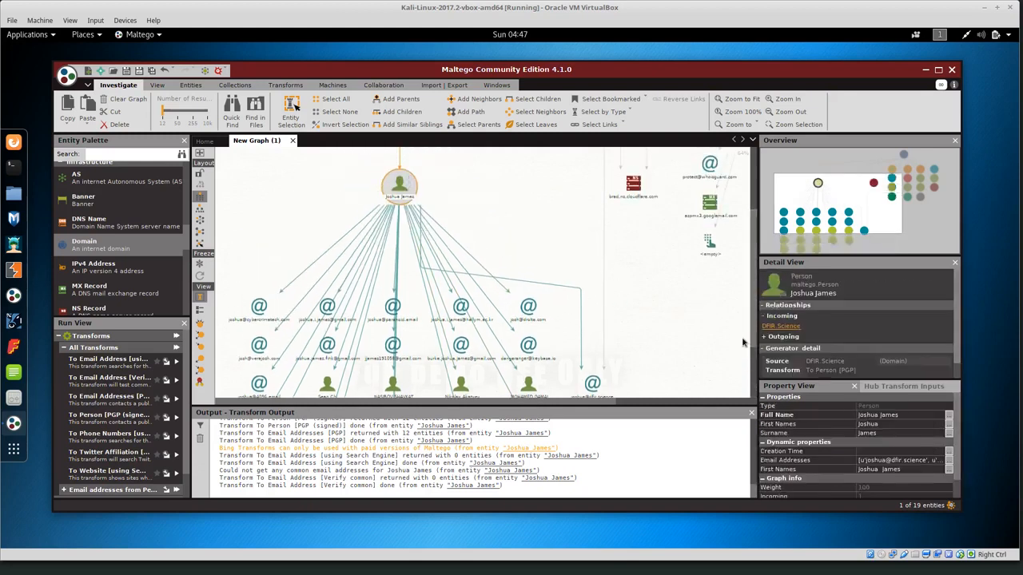
pyautogui.moveTo(753, 338); pyautogui.dragTo(752, 373)
# Run All Transforms on the email address entity at dfir.science, accepting both haveibeenpwned disclaimers and remembering these settings
pyautogui.click(593, 332)
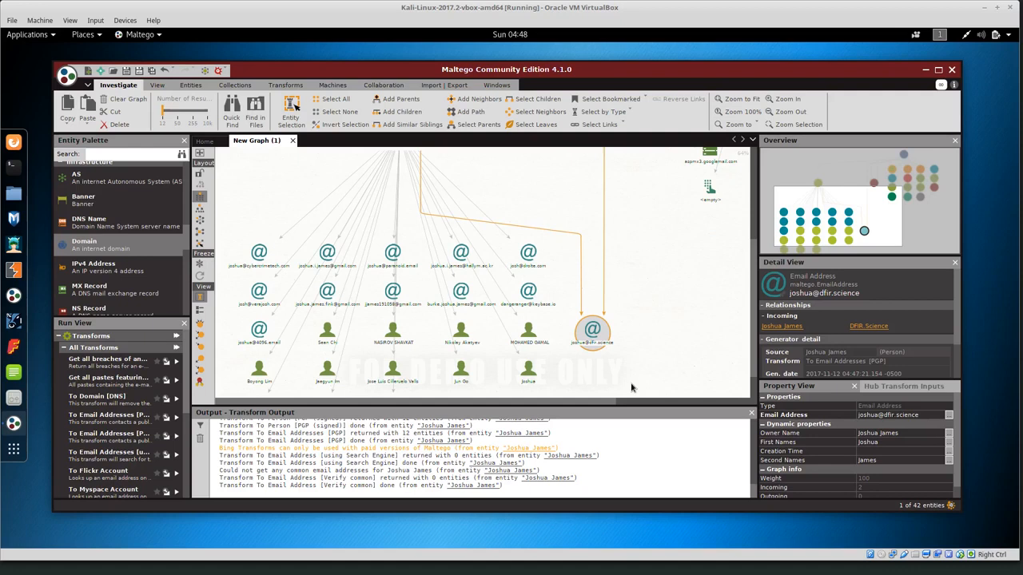
pyautogui.scroll(3, 631, 388)
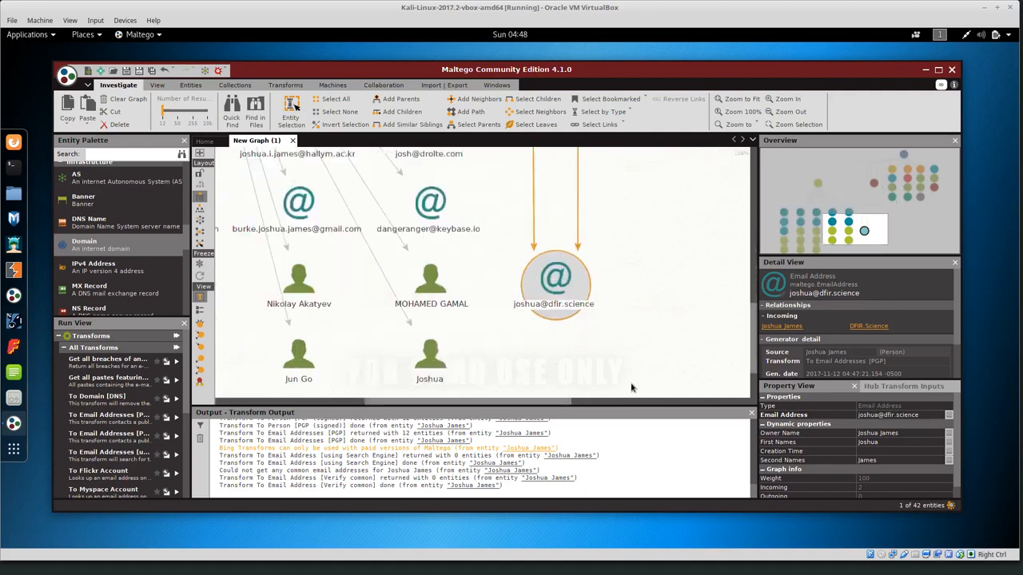
pyautogui.scroll(-2, 631, 387)
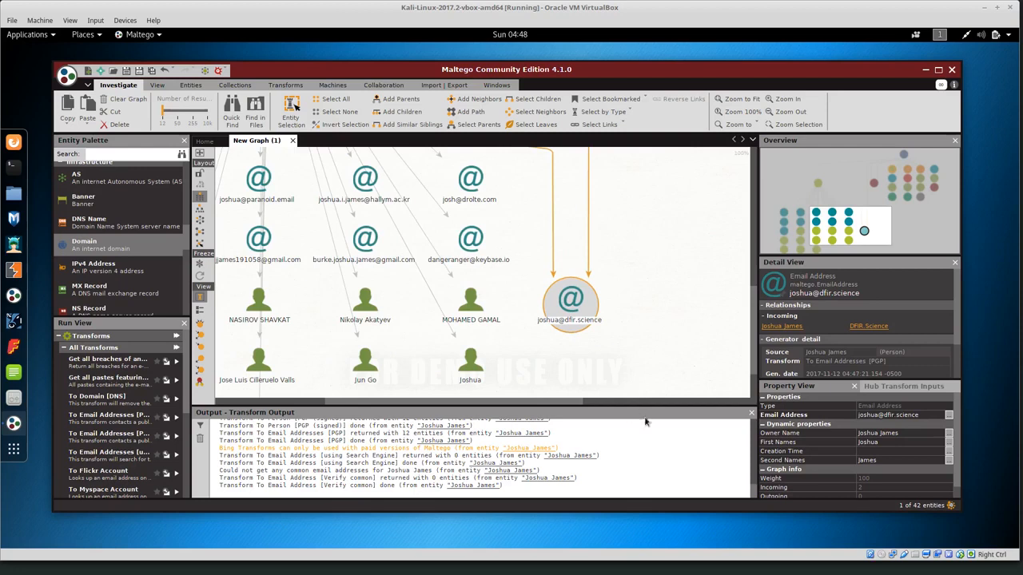
pyautogui.moveTo(553, 401)
pyautogui.mouseDown()
pyautogui.moveTo(435, 407)
pyautogui.moveTo(655, 402)
pyautogui.moveTo(590, 399)
pyautogui.moveTo(593, 391)
pyautogui.mouseUp()
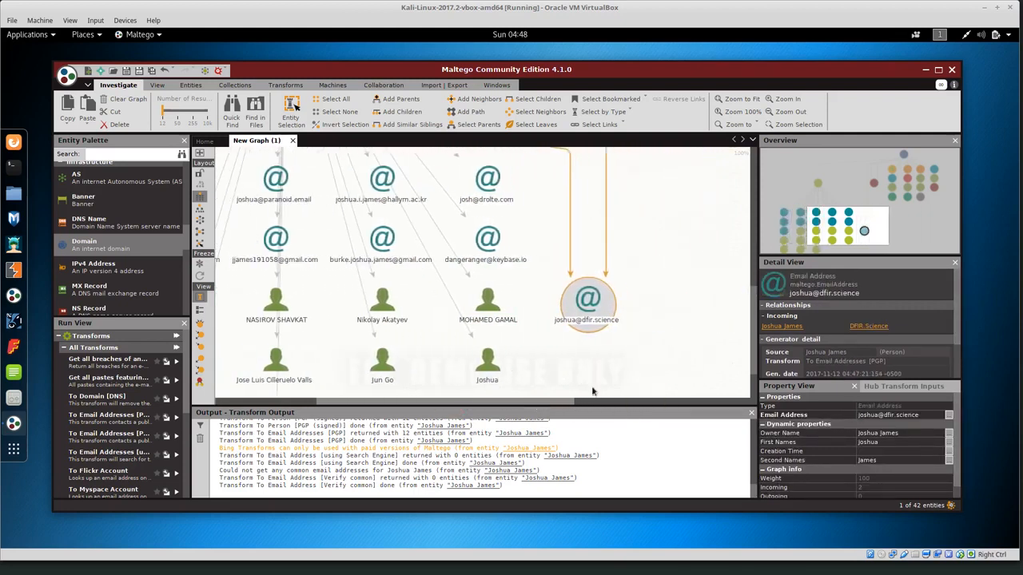
pyautogui.moveTo(754, 320); pyautogui.dragTo(756, 278)
pyautogui.rightClick(606, 301)
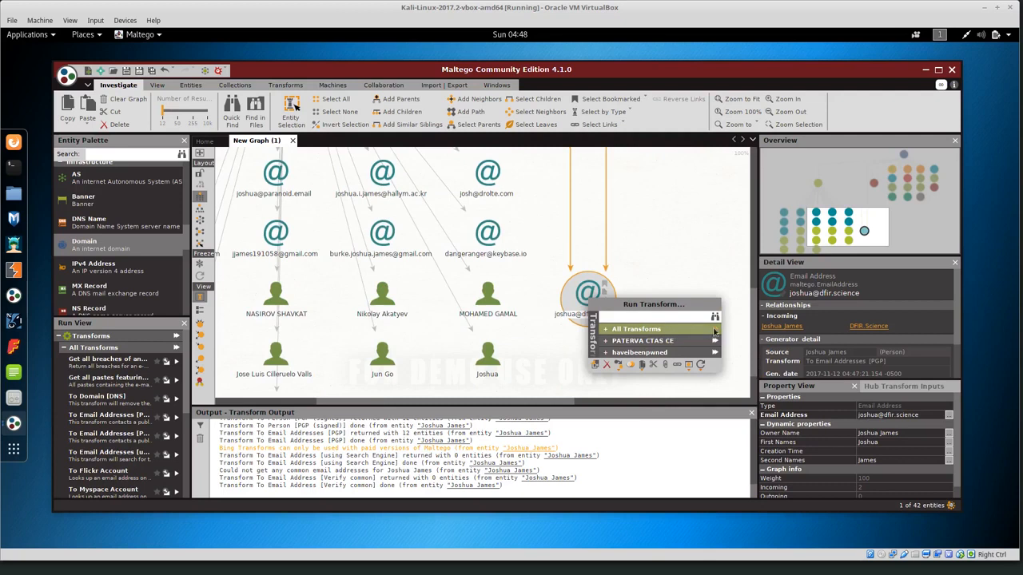
pyautogui.click(716, 330)
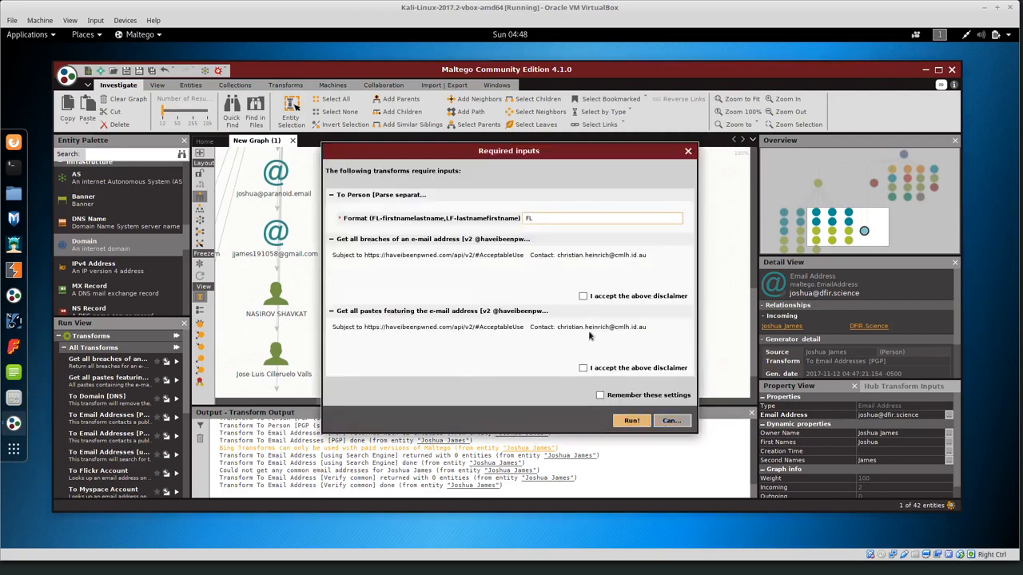
pyautogui.click(583, 296)
pyautogui.click(583, 367)
pyautogui.click(601, 395)
pyautogui.click(631, 421)
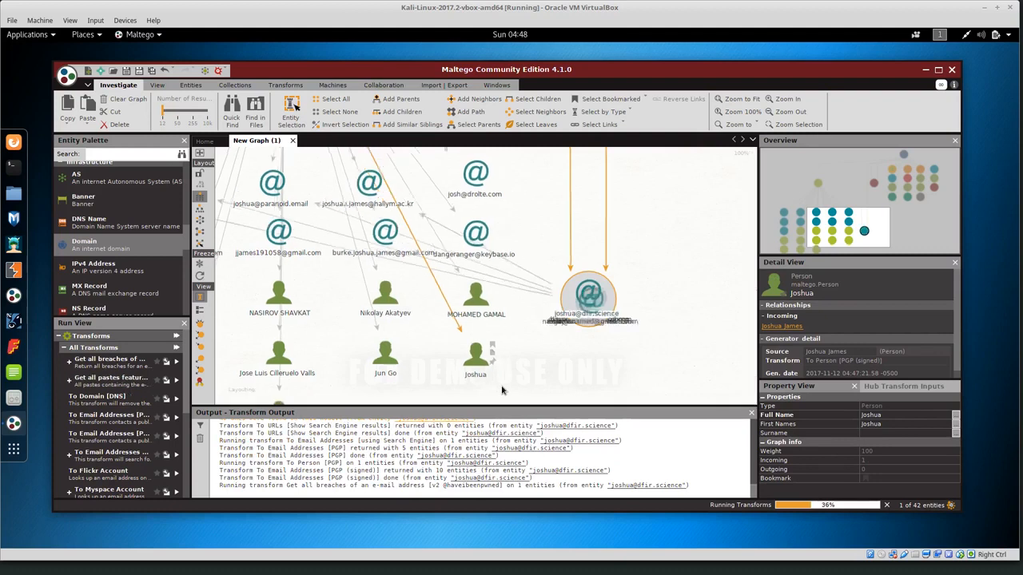
# Examine the email address and person entities branching from the dfir.science email address and their links back to the domain
pyautogui.moveTo(753, 287); pyautogui.dragTo(759, 373)
pyautogui.moveTo(504, 406); pyautogui.dragTo(572, 409)
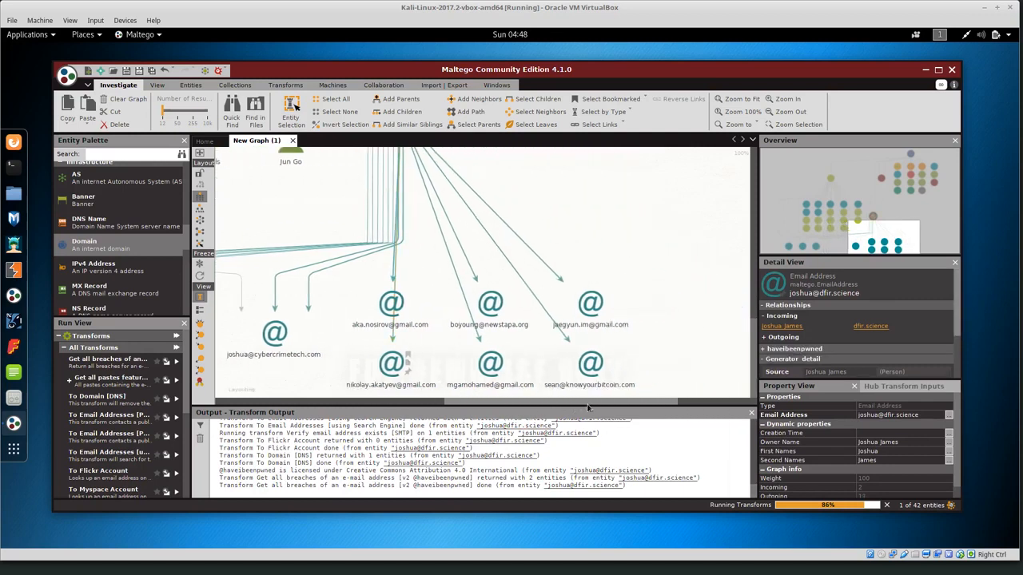
pyautogui.click(615, 347)
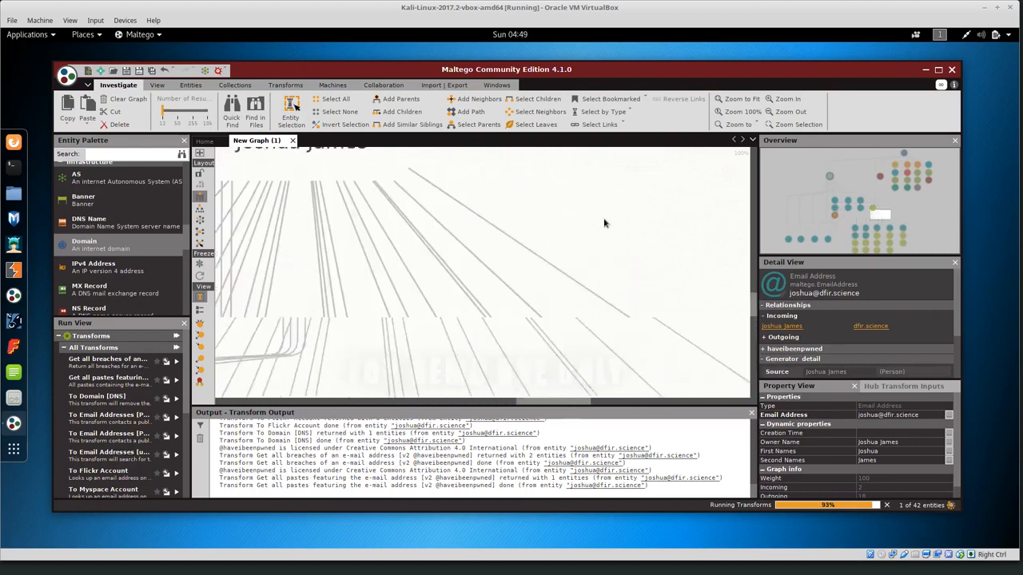
pyautogui.scroll(2, 605, 222)
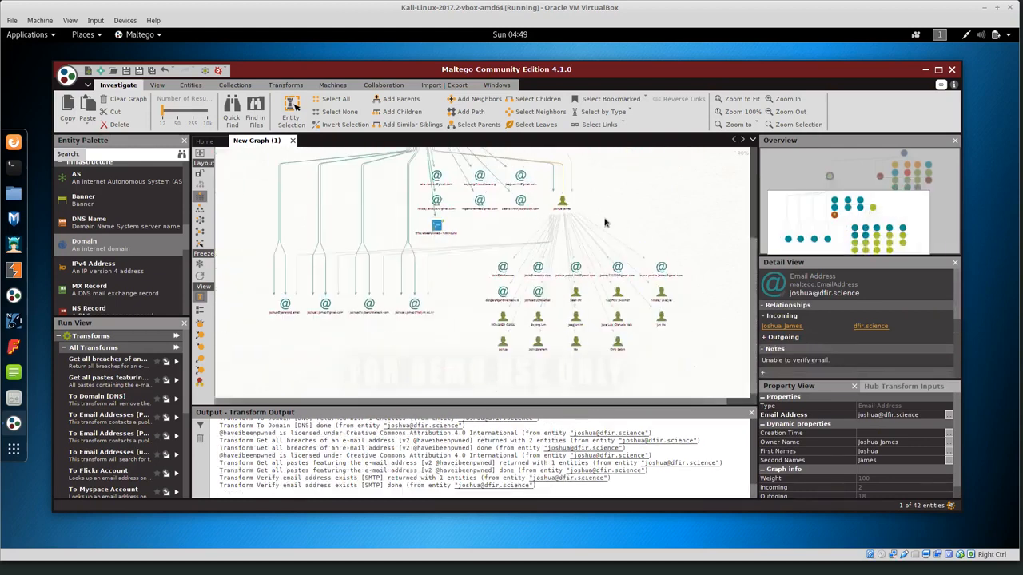
pyautogui.moveTo(753, 292); pyautogui.dragTo(749, 218)
pyautogui.scroll(-5, 320, 320)
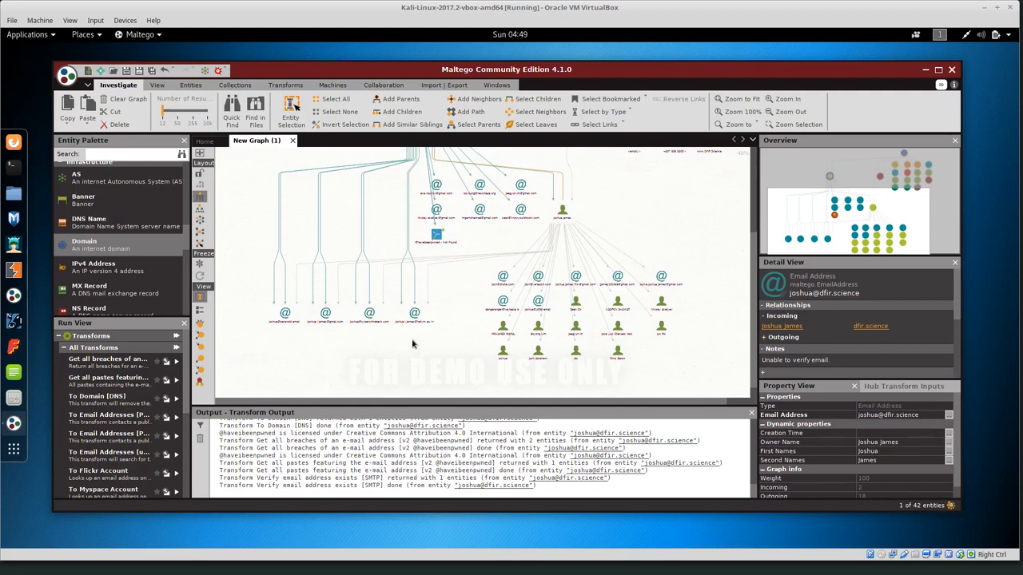
pyautogui.click(436, 240)
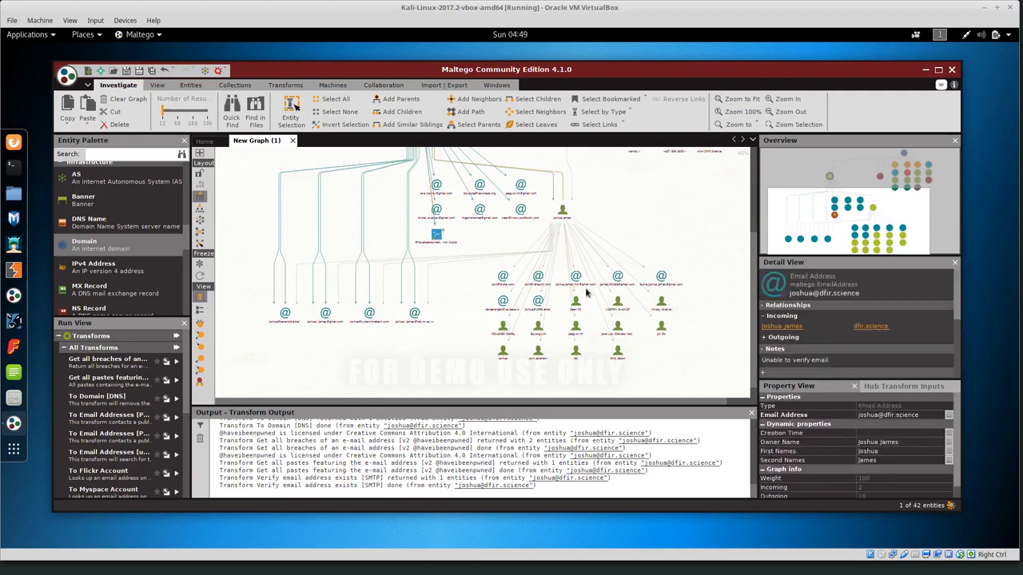
pyautogui.scroll(1, 687, 290)
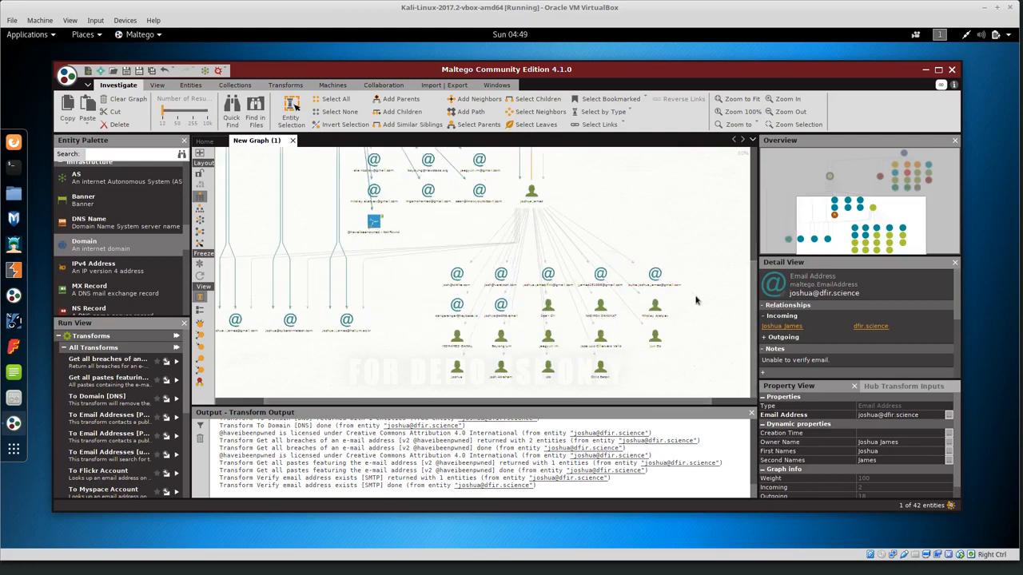
pyautogui.moveTo(752, 347); pyautogui.dragTo(752, 232)
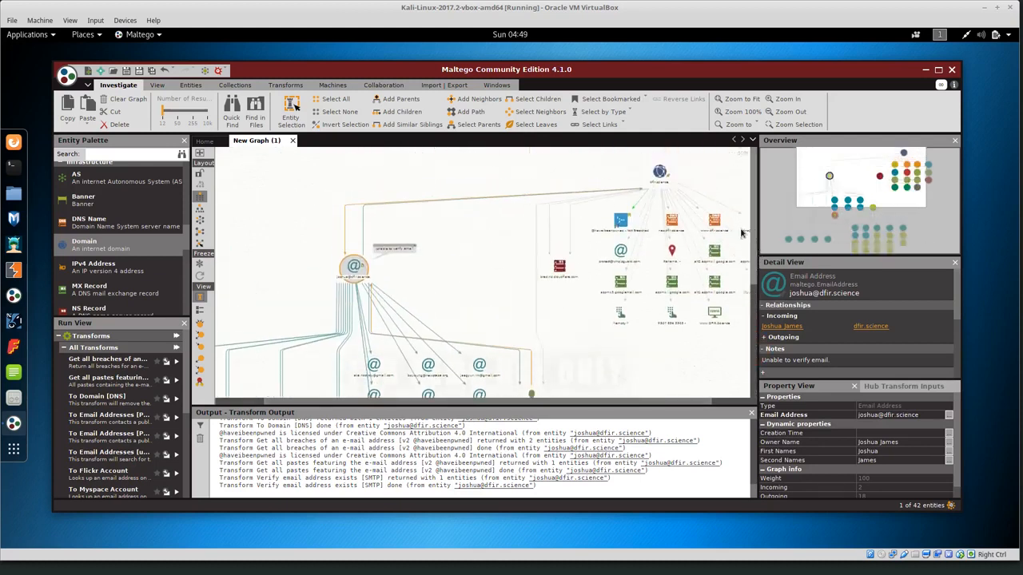
pyautogui.moveTo(518, 403); pyautogui.dragTo(557, 405)
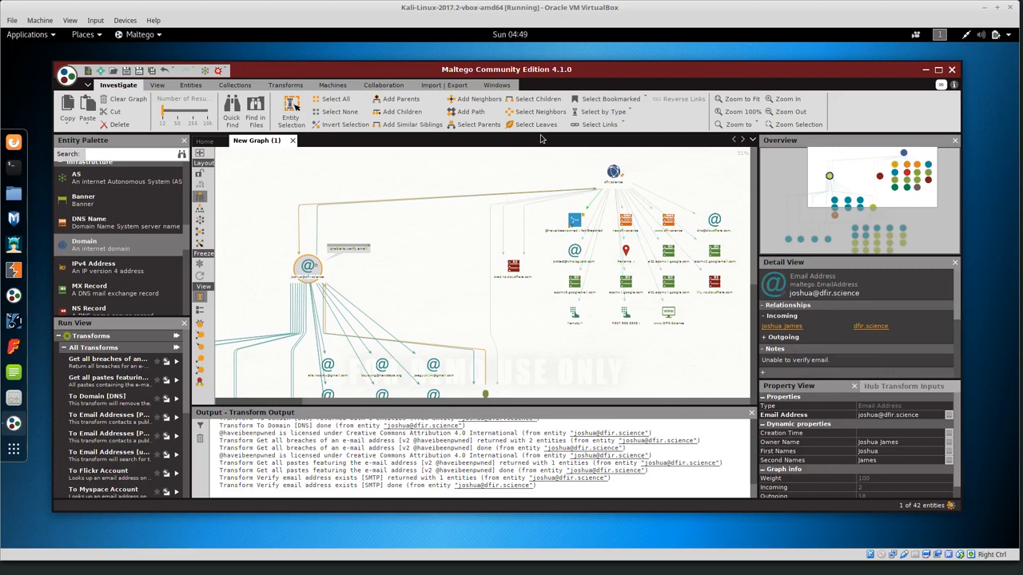
# Inspect the note on the dfir.science email address entity, the haveibeenpwned entity beneath it, and the overall graph structure
pyautogui.scroll(2, 596, 281)
pyautogui.moveTo(468, 401); pyautogui.dragTo(292, 402)
pyautogui.scroll(2, 626, 280)
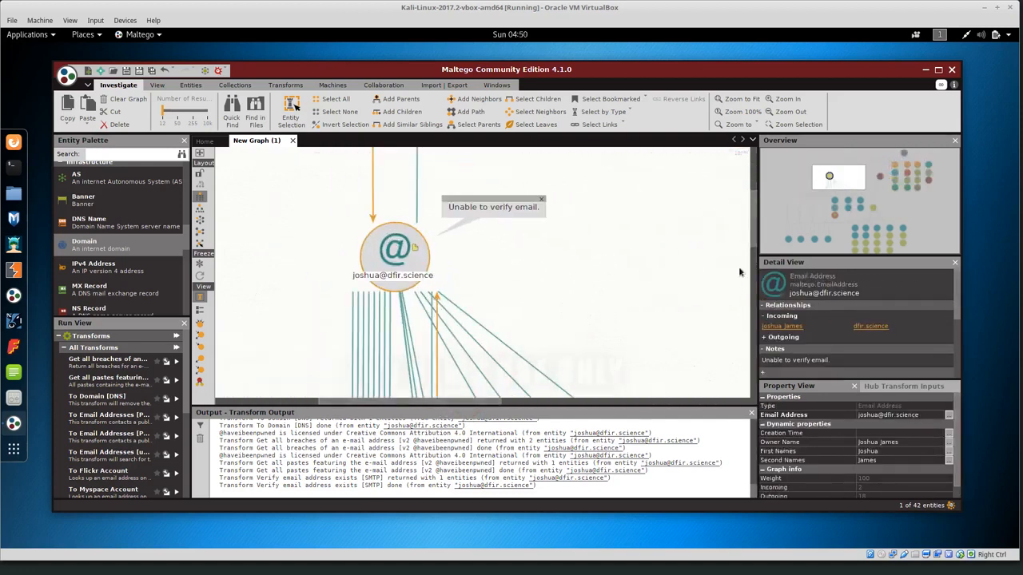
pyautogui.moveTo(754, 221); pyautogui.dragTo(751, 317)
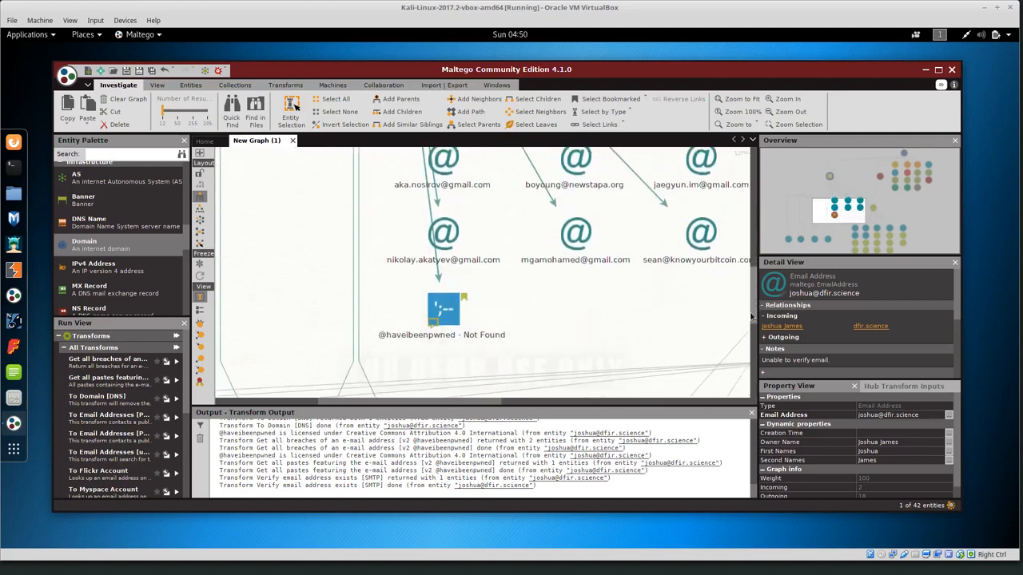
pyautogui.click(545, 272)
pyautogui.scroll(-3, 544, 276)
pyautogui.scroll(1, 545, 275)
pyautogui.scroll(-1, 544, 276)
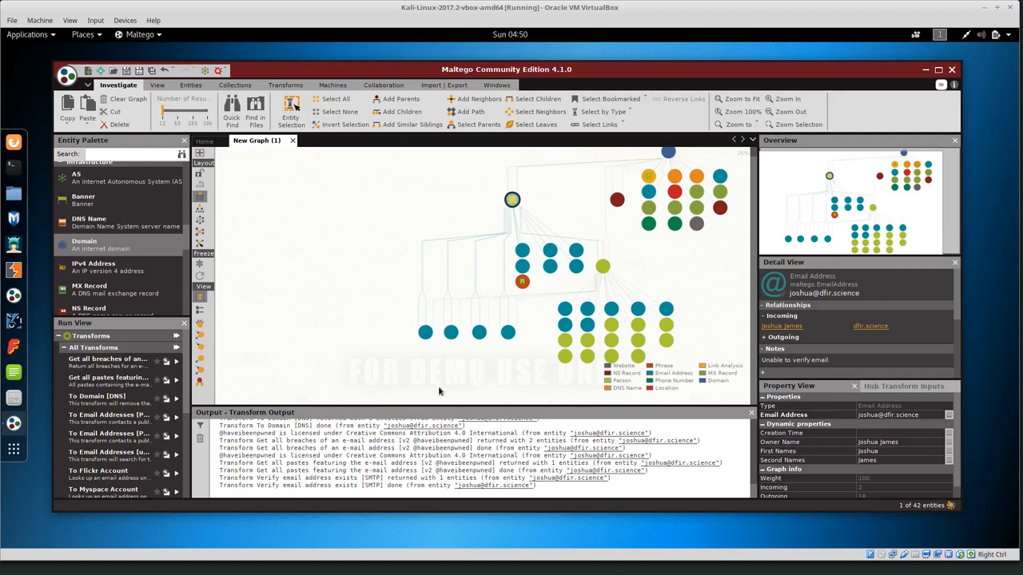
# Browse the Entity Palette from the infrastructure types through the Social Network and Tracking types, returning to Locations
pyautogui.scroll(-3, 112, 226)
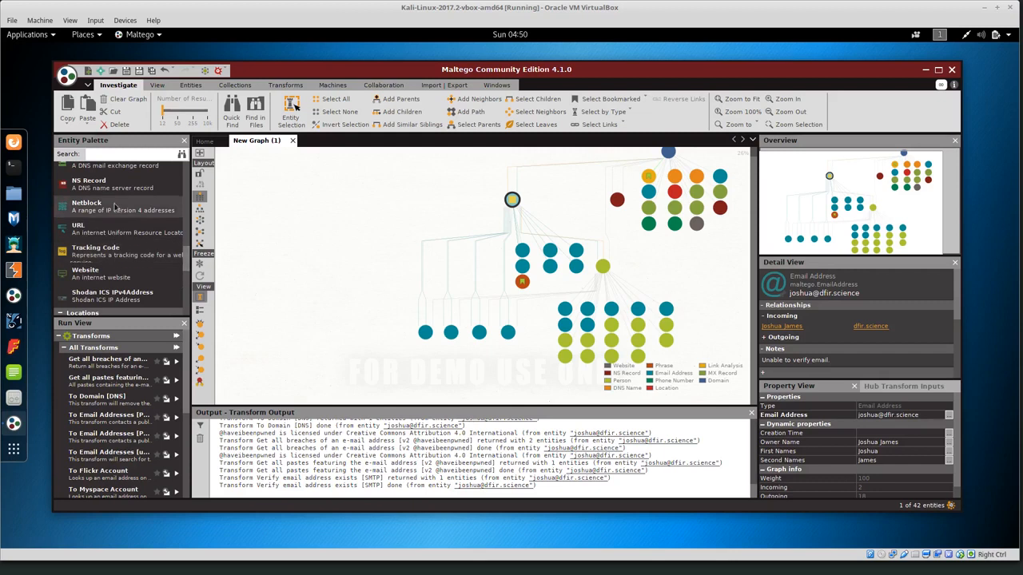
pyautogui.scroll(-5, 127, 244)
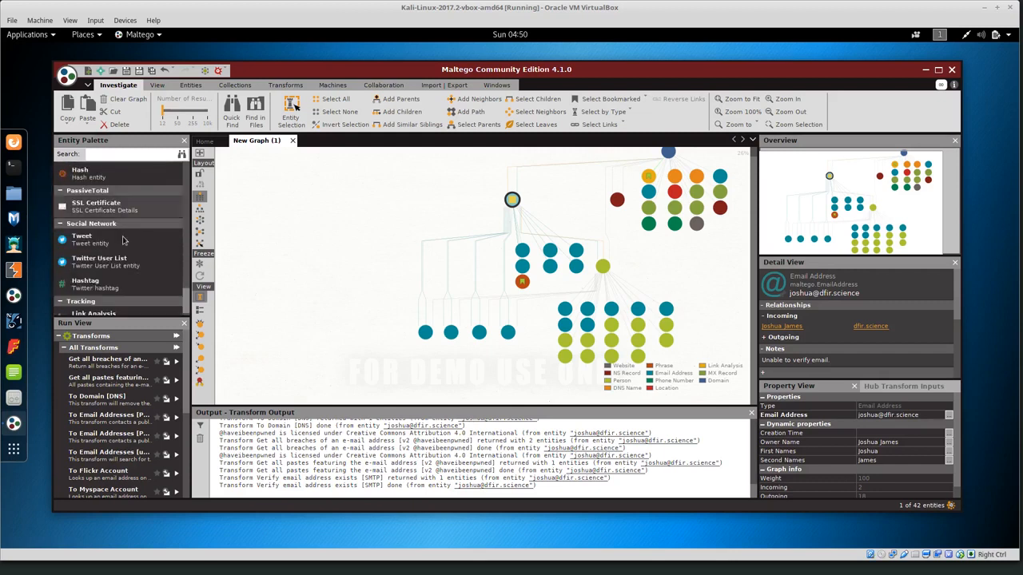
pyautogui.scroll(-1, 123, 240)
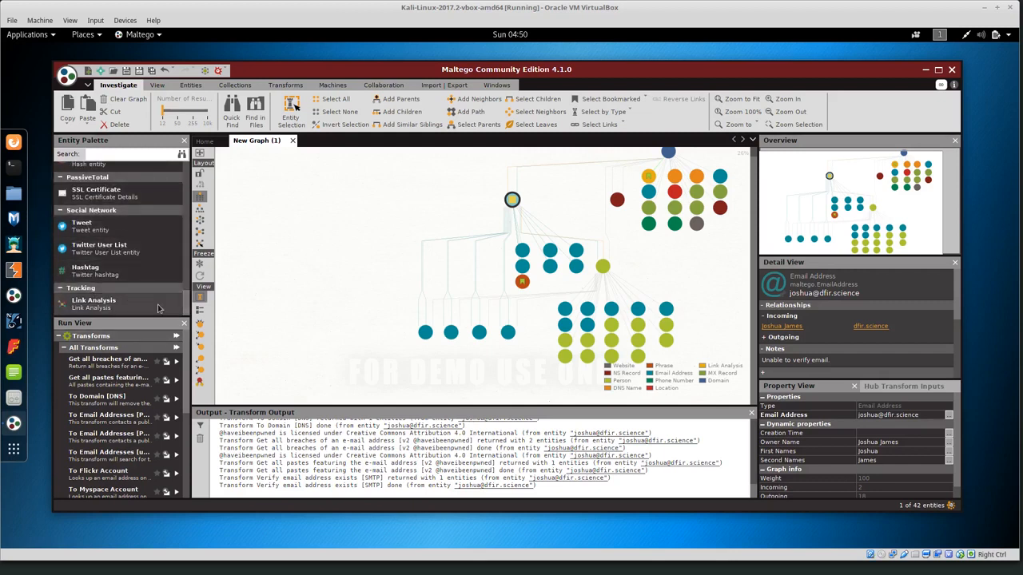
pyautogui.scroll(5, 124, 306)
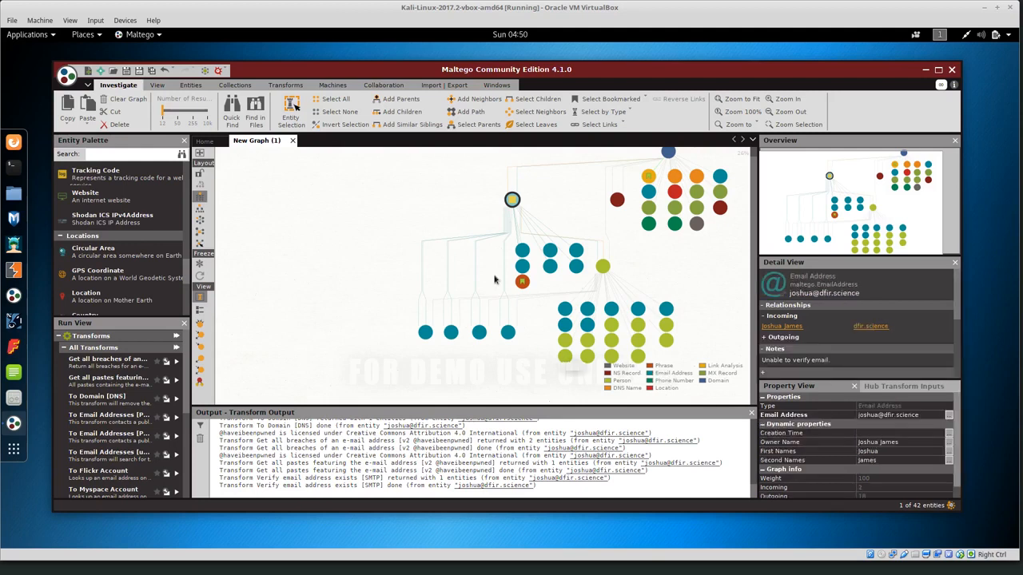
# Review the transform sets available for the first email address entity directly beneath the dfir.science email address
pyautogui.click(521, 252)
pyautogui.rightClick(521, 254)
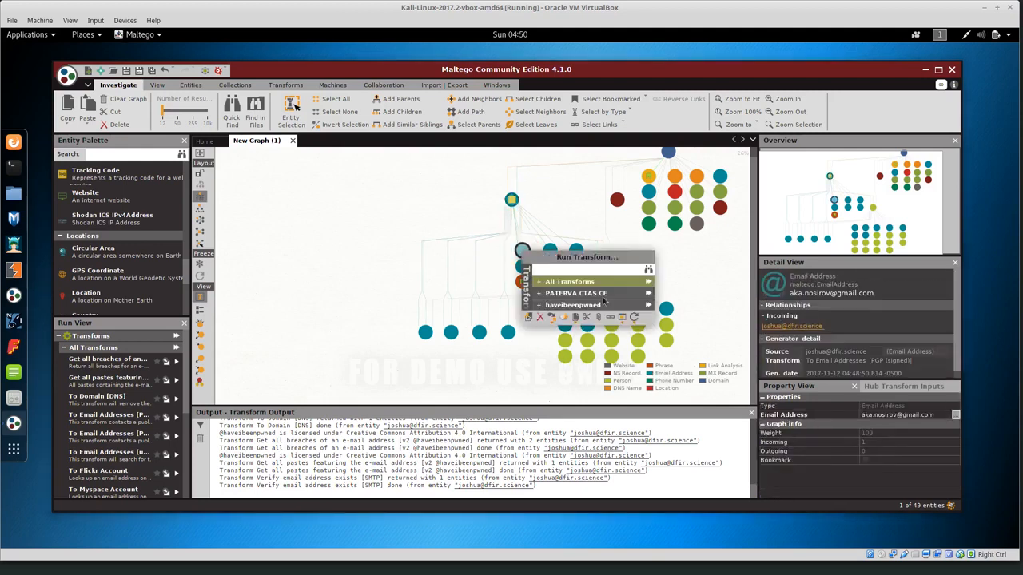
pyautogui.click(322, 234)
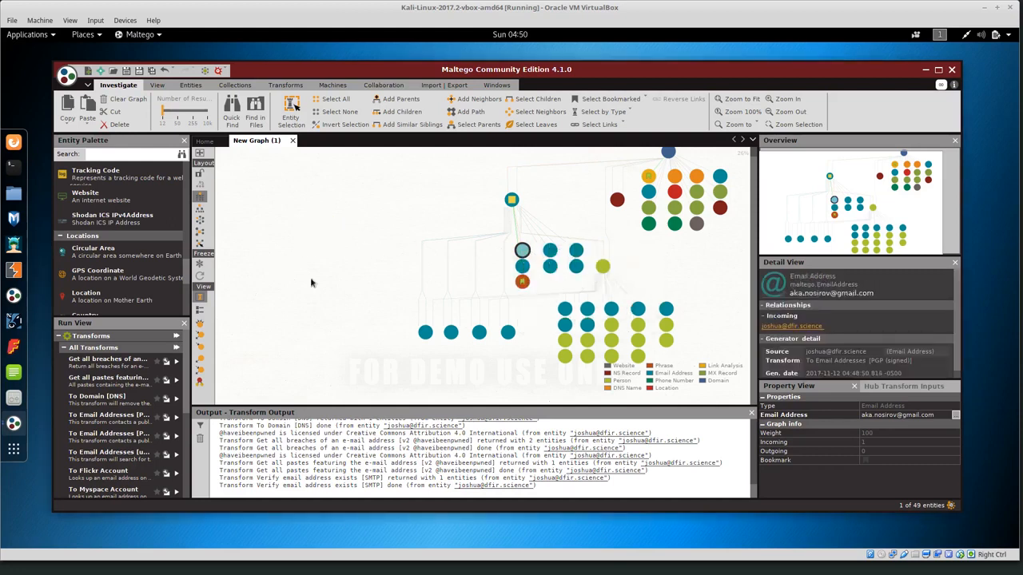